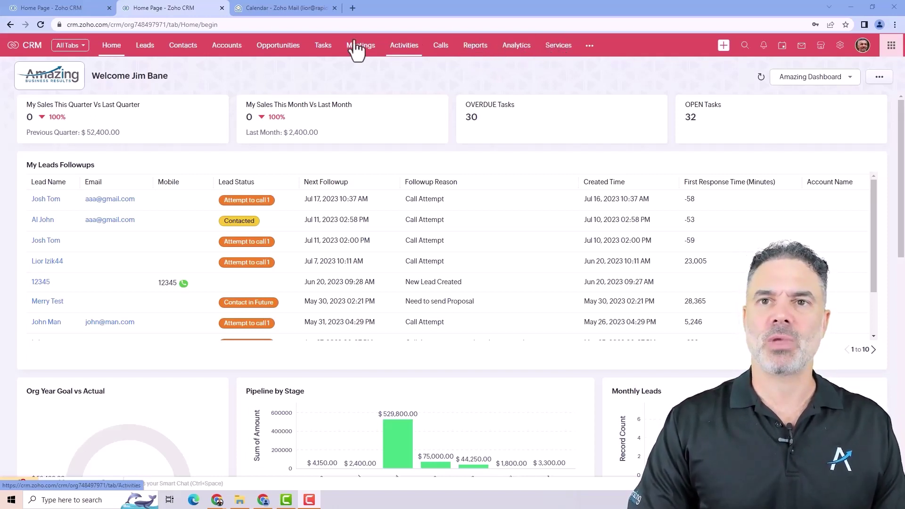
Start a new tab group named 'Marketing and Sales' and tick Leads, Contacts, Accounts and Opportunities.
left_click(81, 48)
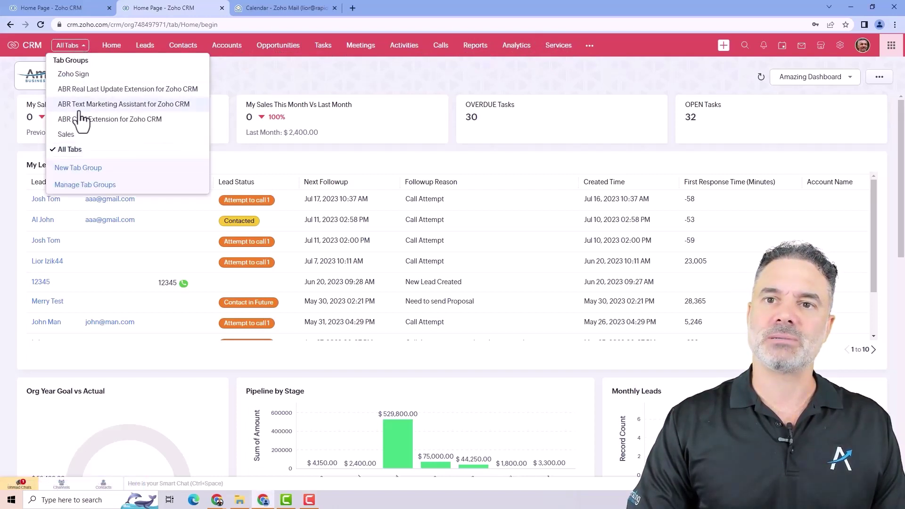
left_click(90, 168)
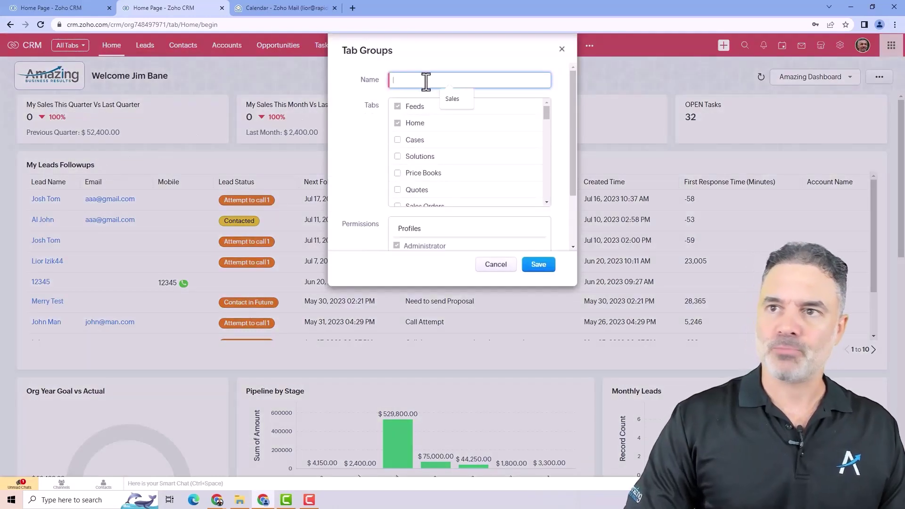
type("Marke")
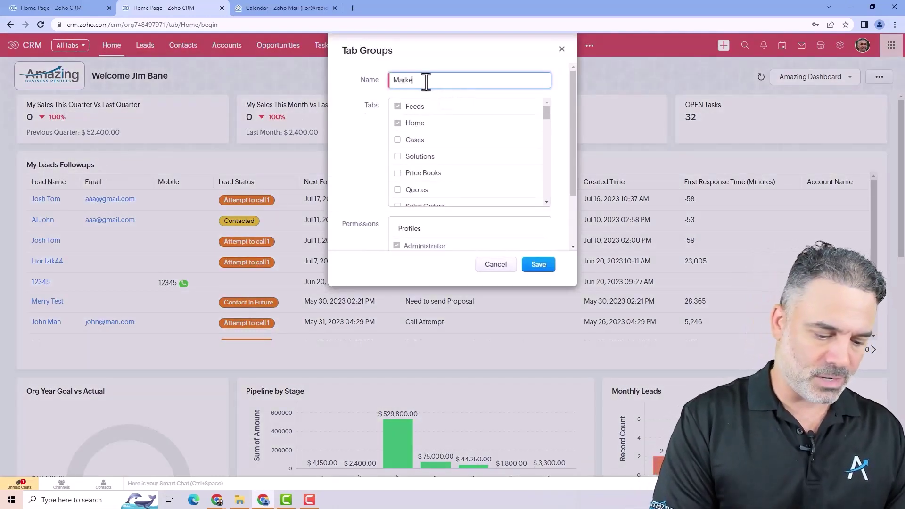
type("ting and Sales")
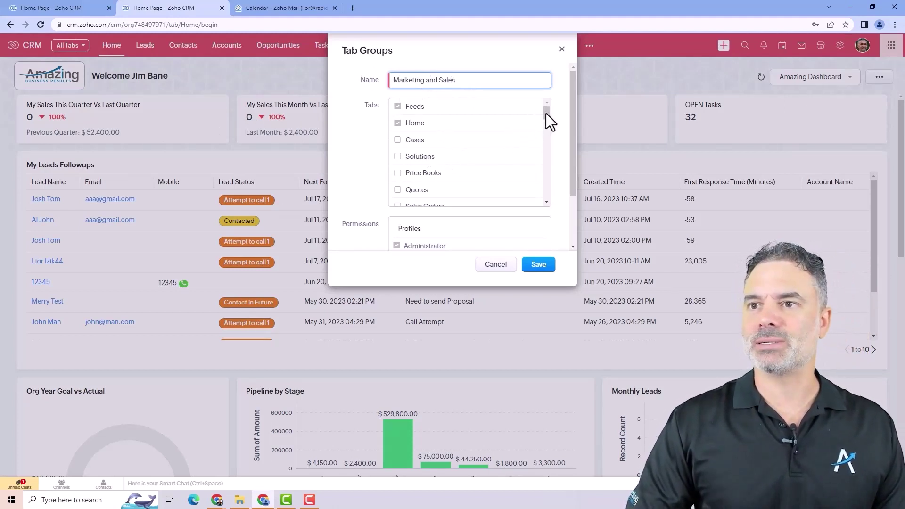
left_click_drag(546, 113, 564, 146)
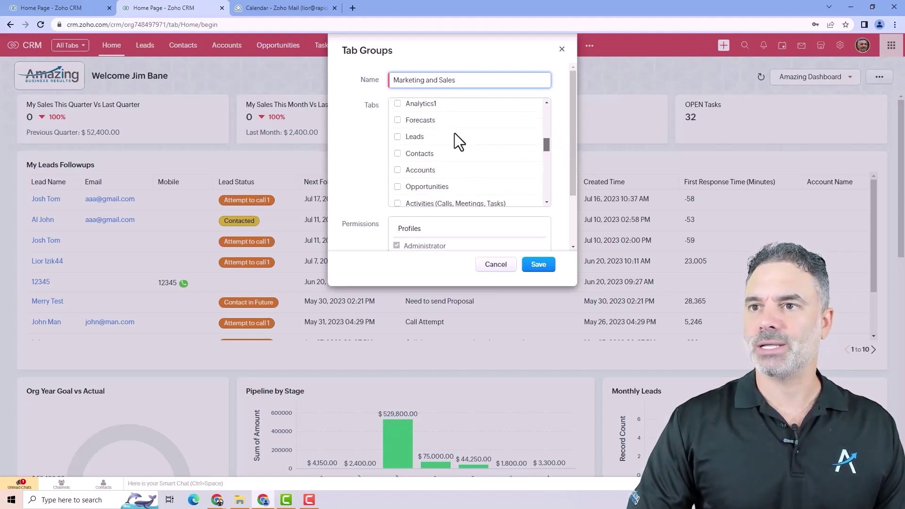
left_click(399, 136)
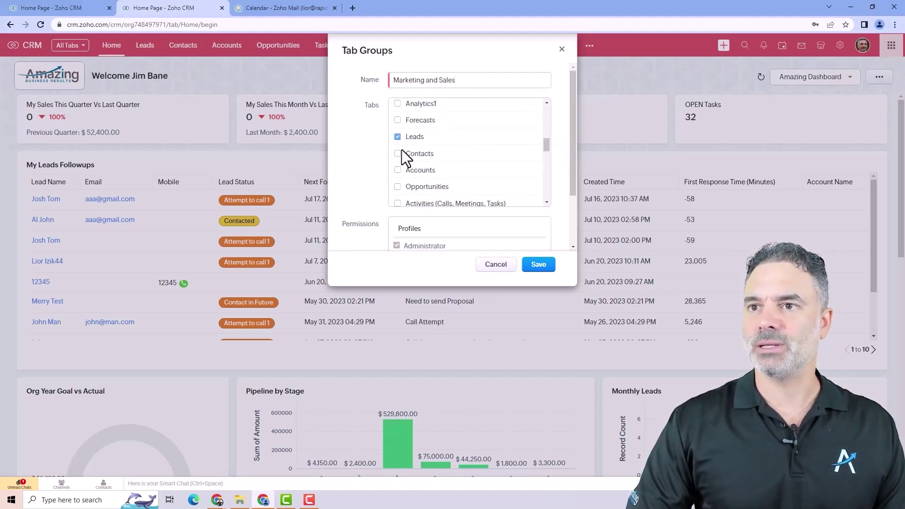
left_click(398, 186)
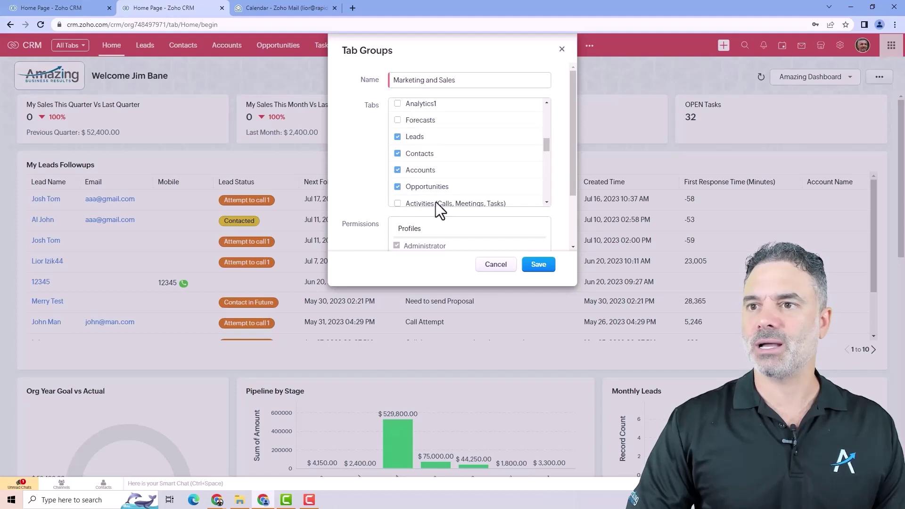
Save the Marketing and Sales tab group and make it the active group.
left_click(542, 267)
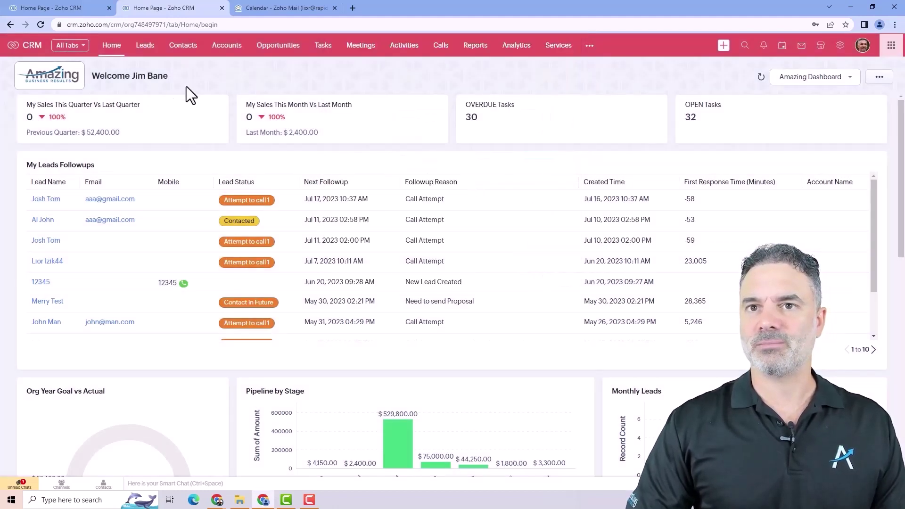
left_click(80, 50)
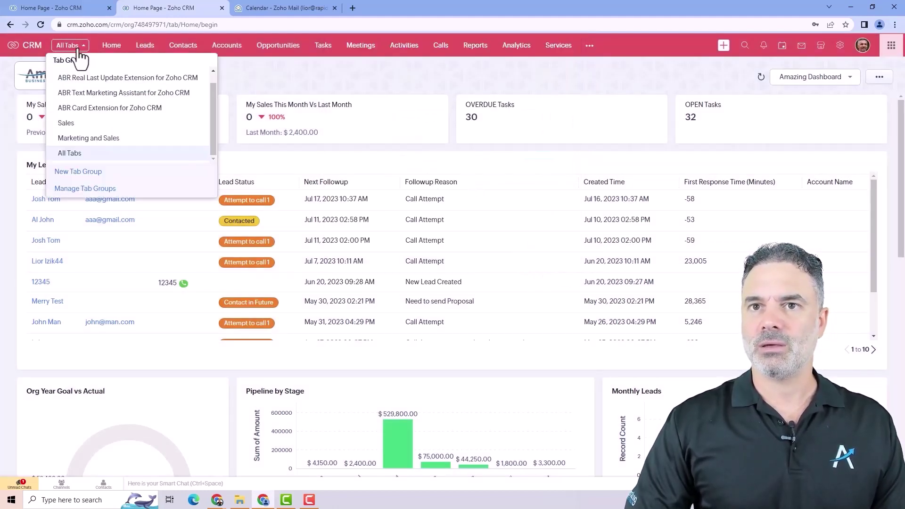
left_click(114, 140)
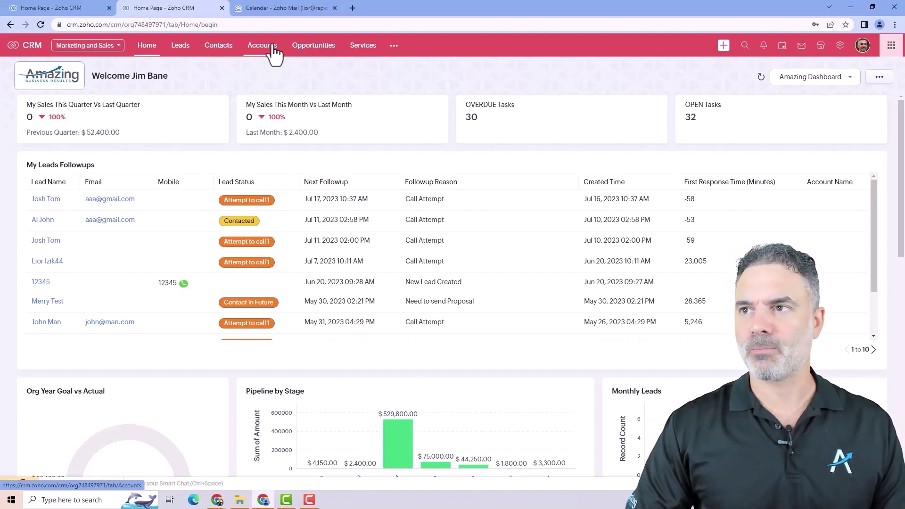
left_click(725, 47)
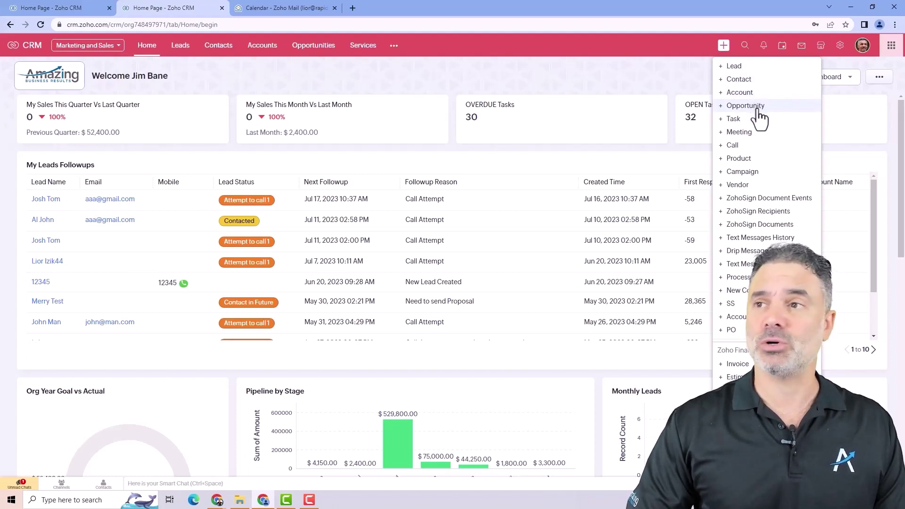
left_click(745, 67)
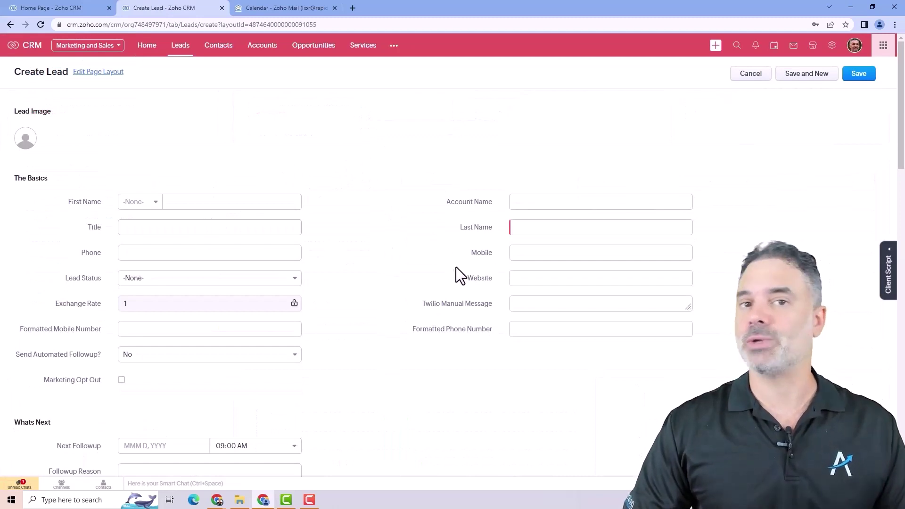
left_click(747, 75)
Search globally for the contact's first name and open the full search results.
left_click(744, 50)
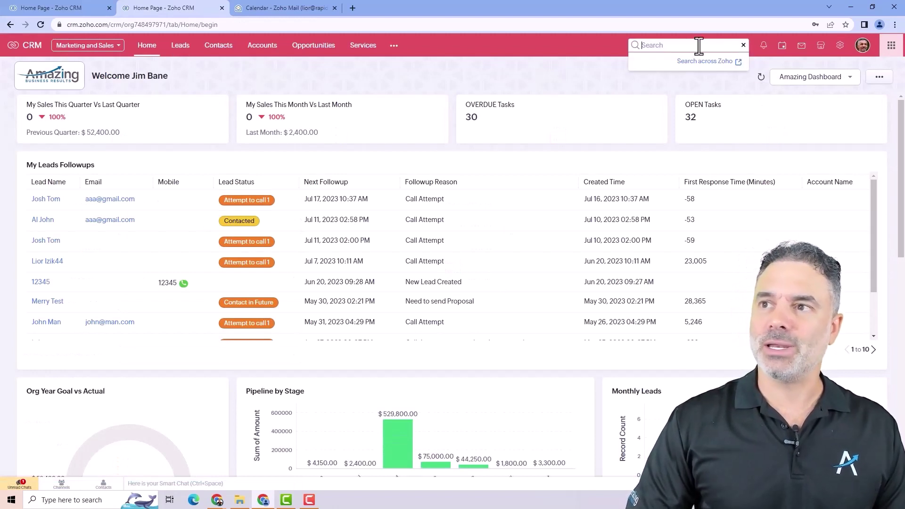
type("lior")
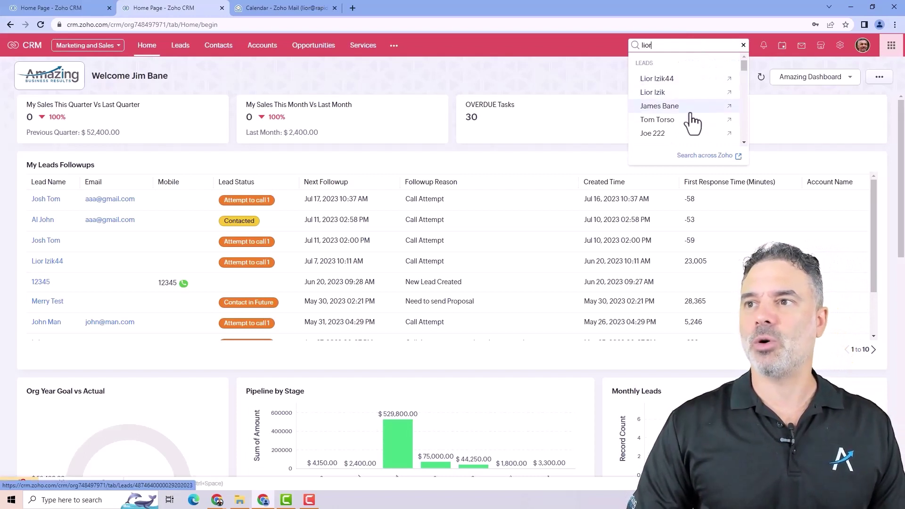
mouse_move(746, 66)
left_mouse_down()
mouse_move(748, 74)
mouse_move(748, 65)
left_mouse_up()
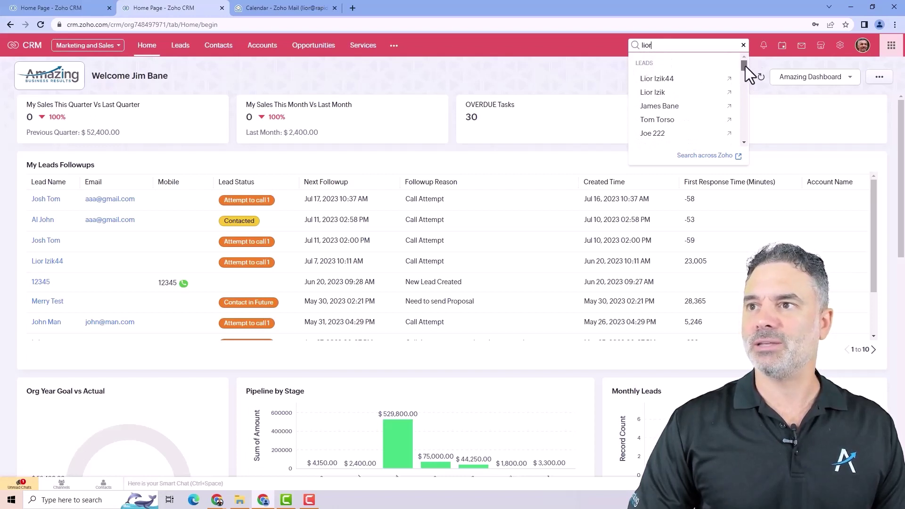
scroll(745, 70, "down", 3)
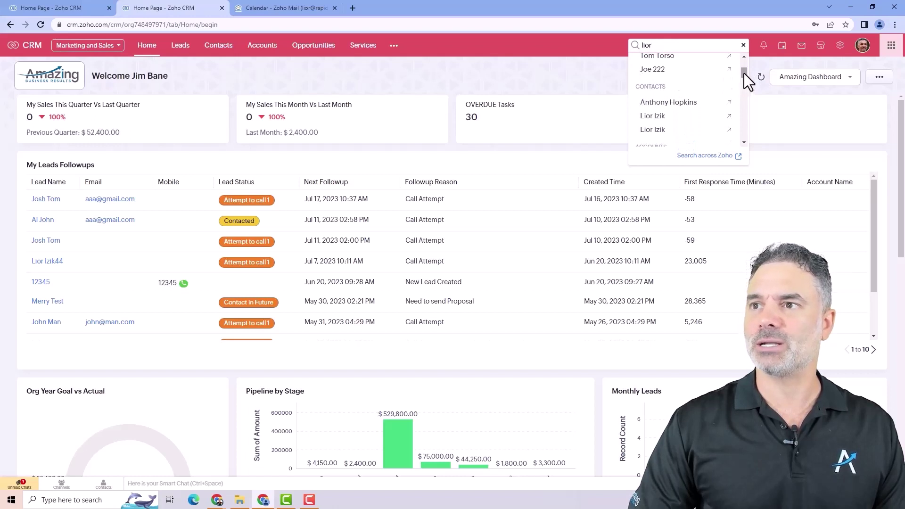
left_click_drag(744, 73, 743, 74)
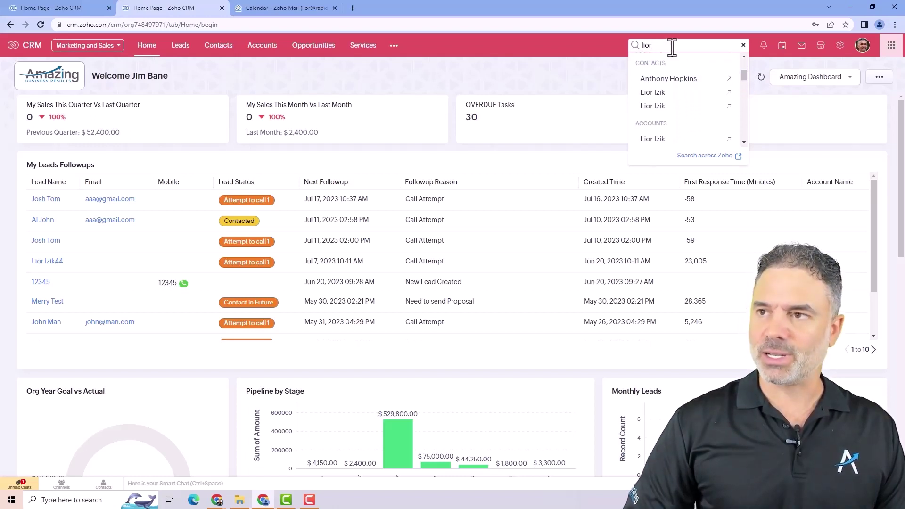
key("Return")
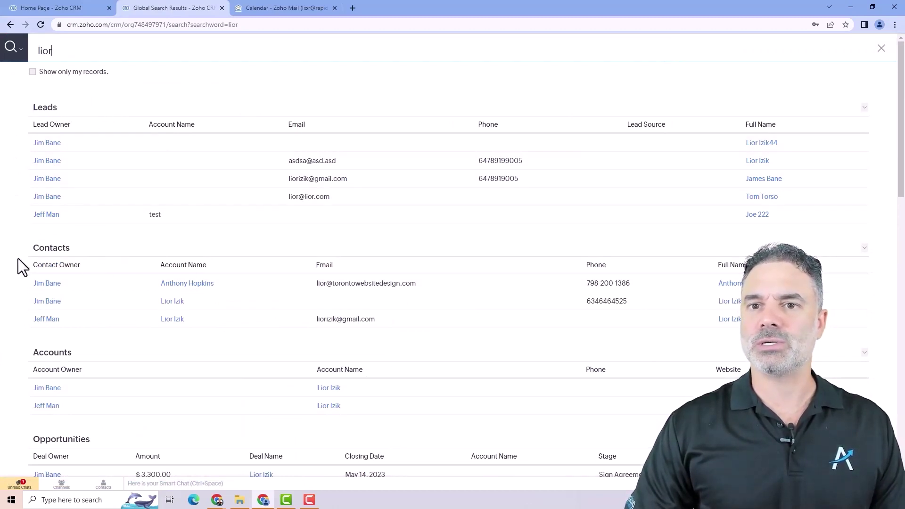
Point out the Contacts, Accounts and Opportunities result sections.
double_click(34, 249)
double_click(70, 352)
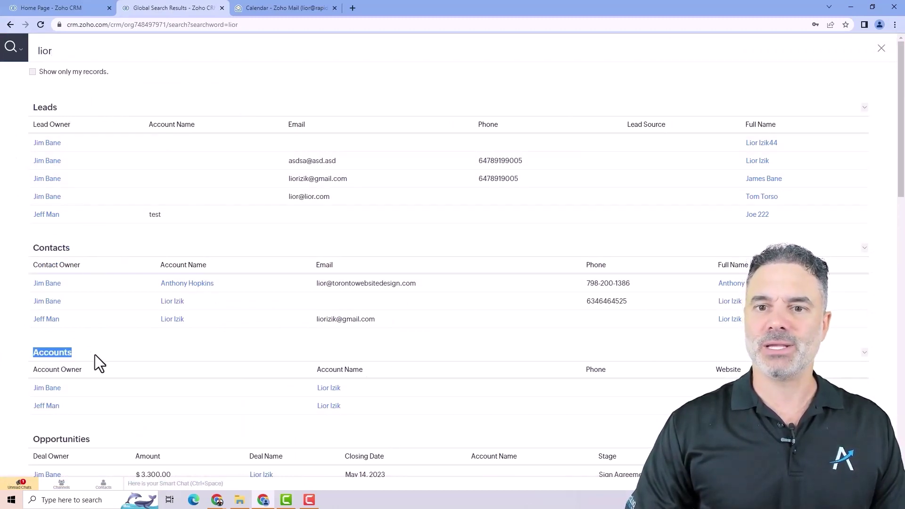
double_click(58, 438)
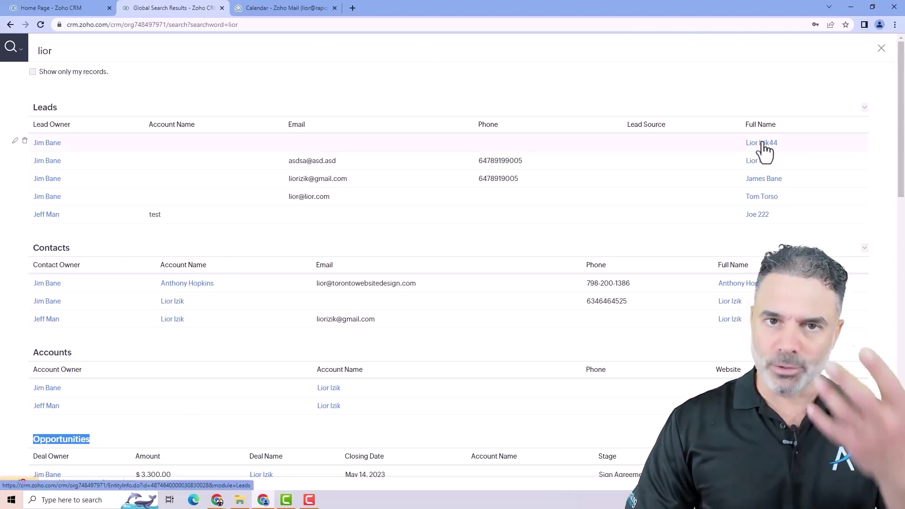
Close the search results and open the Signals feed from the Home dashboard.
left_click(880, 50)
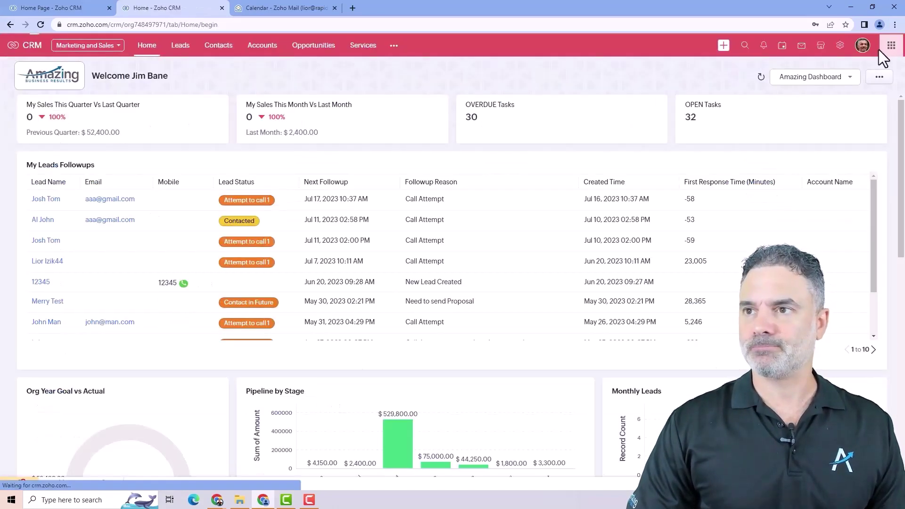
left_click(764, 46)
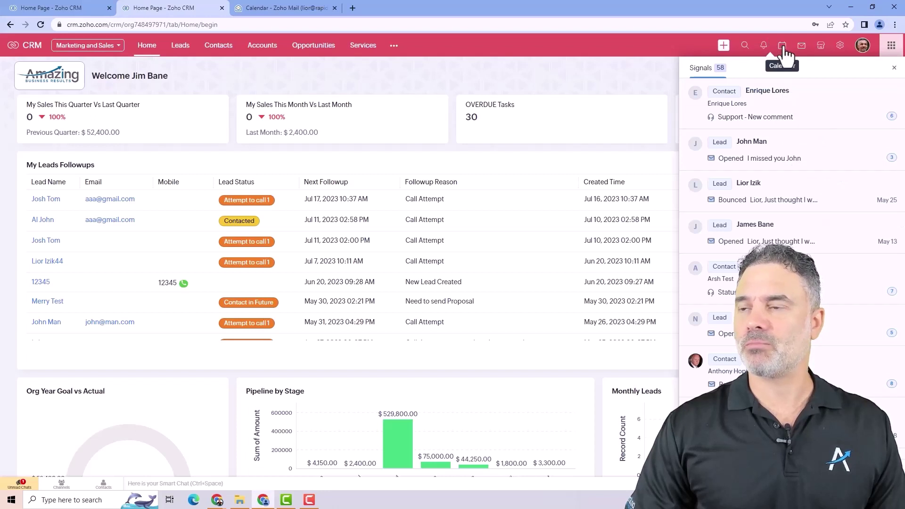
Open the calendar day view for 7 July 2023 and bring up the user selector.
left_click(783, 48)
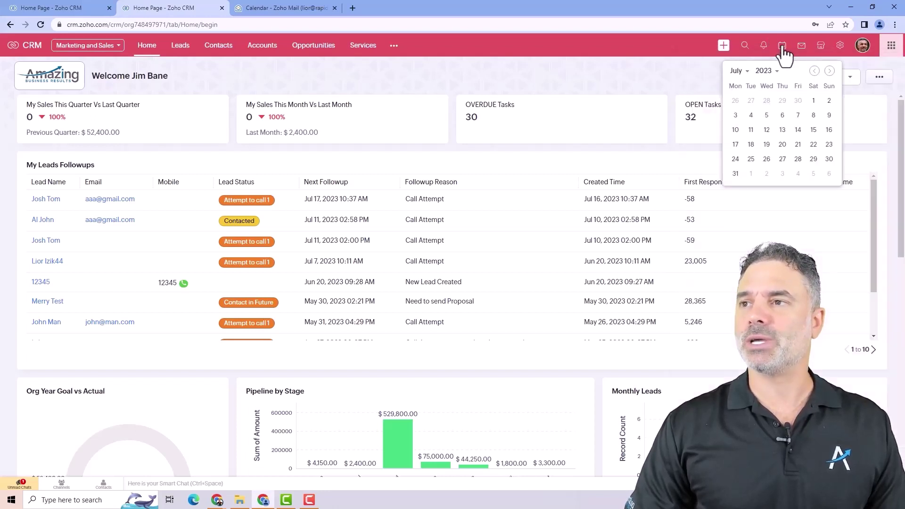
left_click(798, 116)
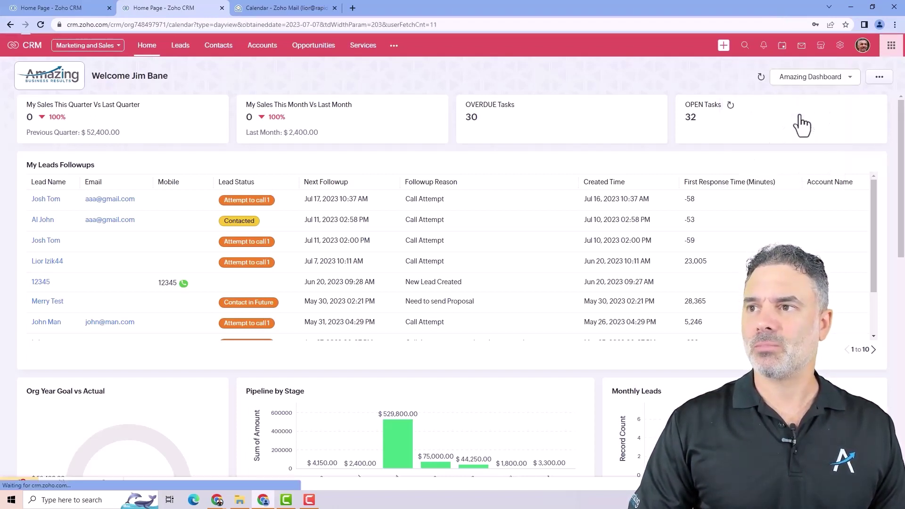
left_click(47, 70)
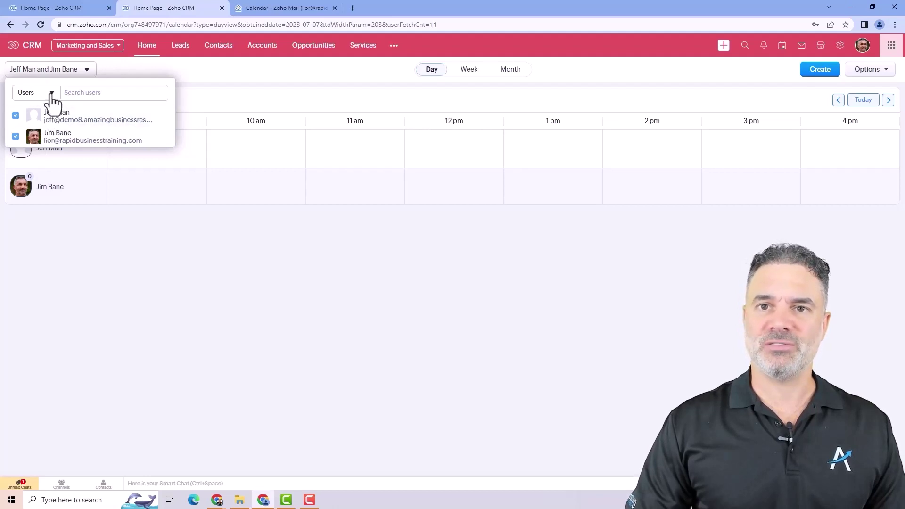
Show both users' calendars together, then switch to the July 2023 month view.
left_click(16, 116)
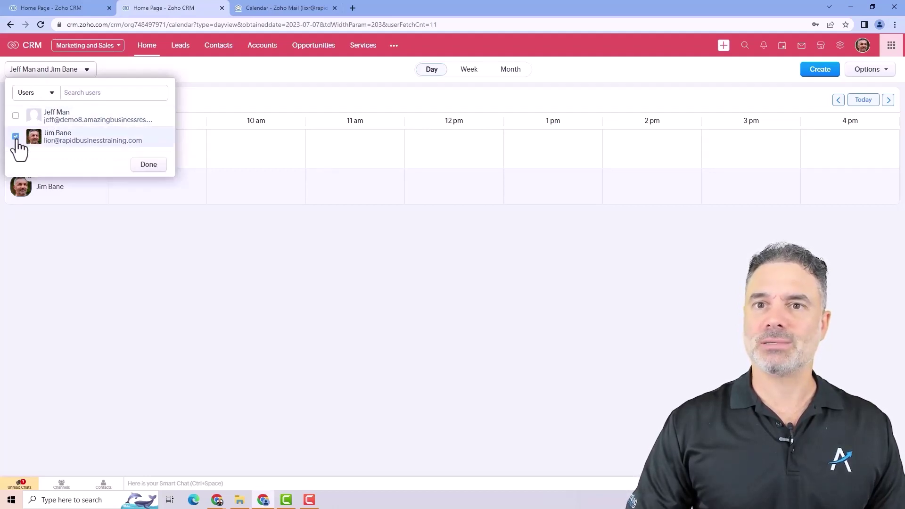
left_click(16, 136)
left_click(16, 116)
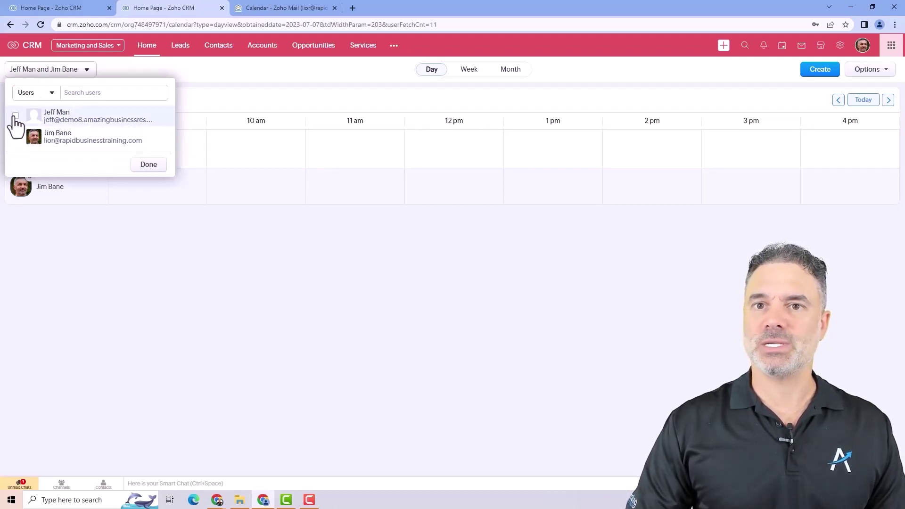
left_click(35, 93)
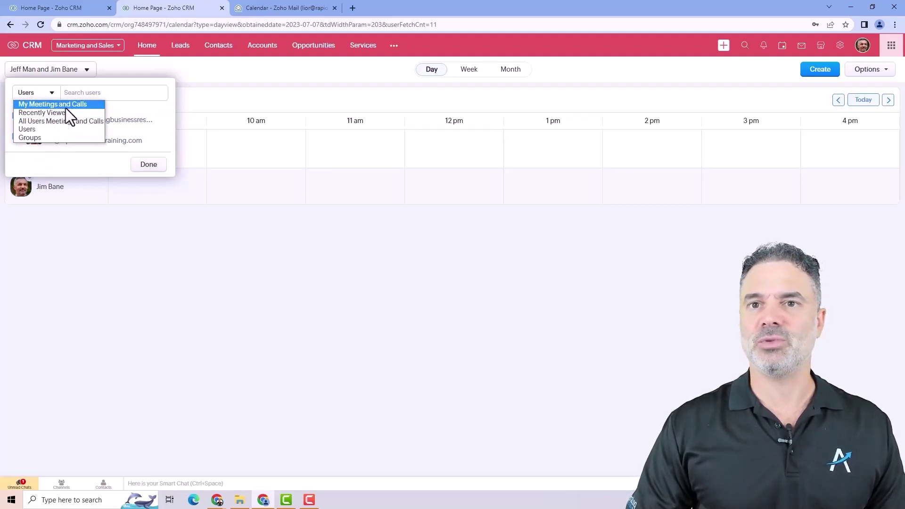
left_click(141, 164)
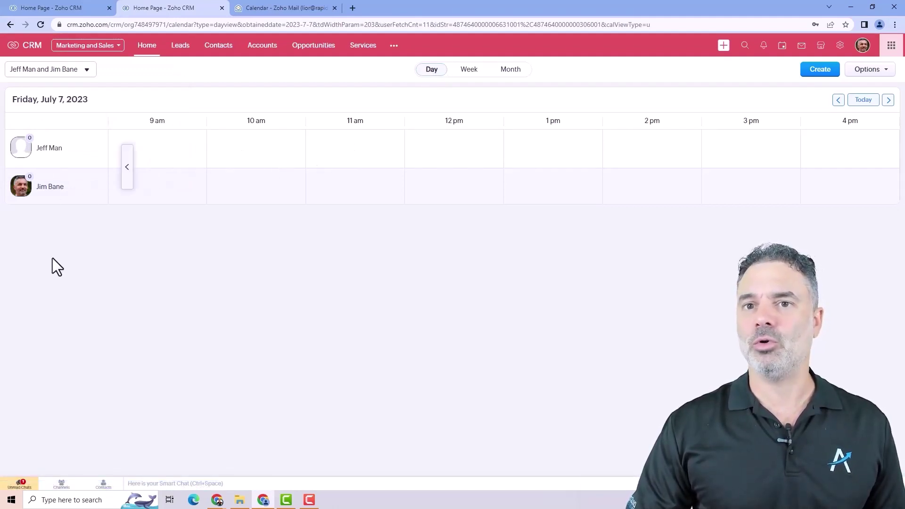
left_click(472, 74)
left_click(506, 70)
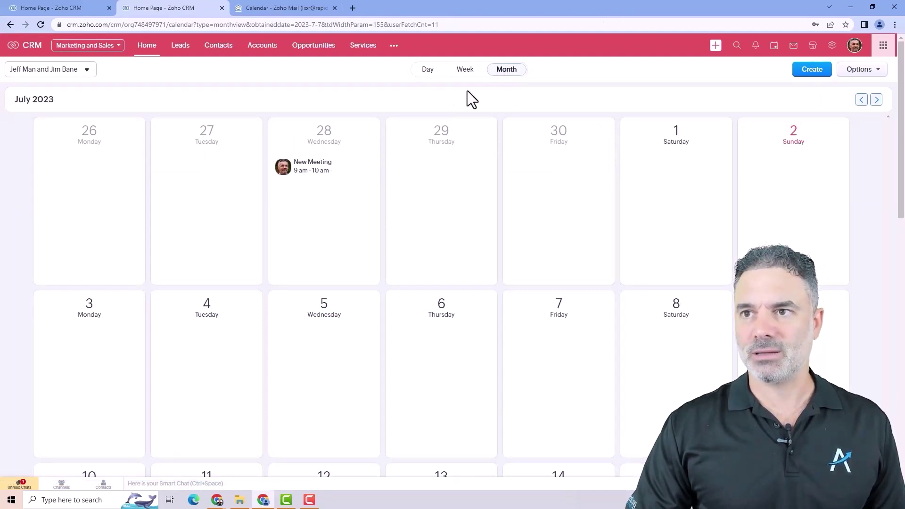
Switch to week view and go back to the June 26 – July 2, 2023 week.
left_click(464, 71)
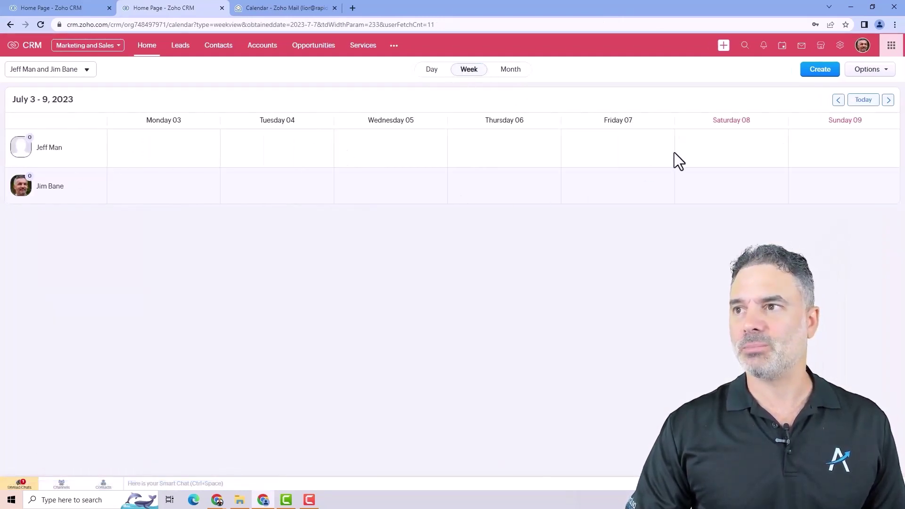
left_click(508, 72)
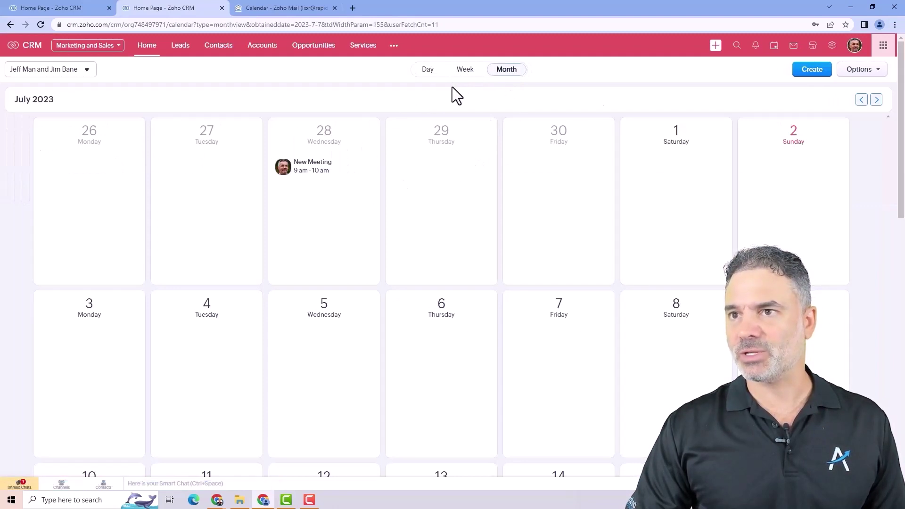
left_click(465, 72)
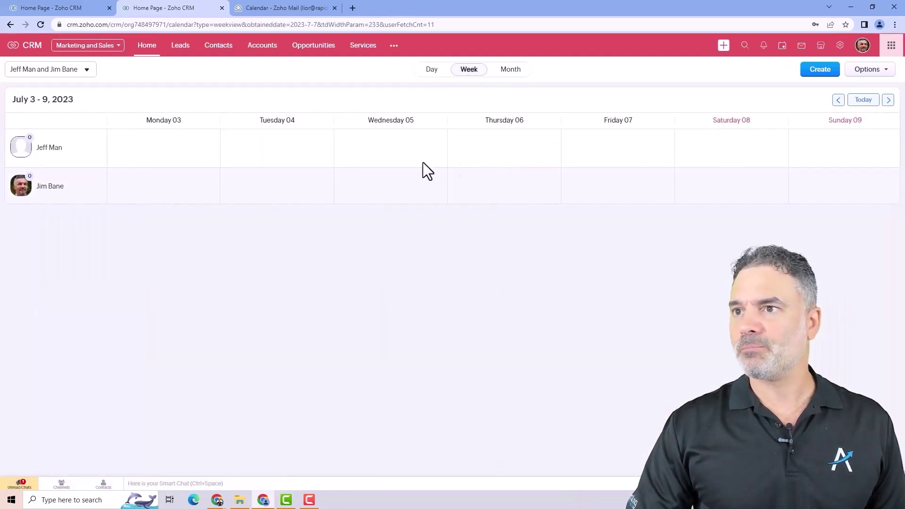
left_click(838, 99)
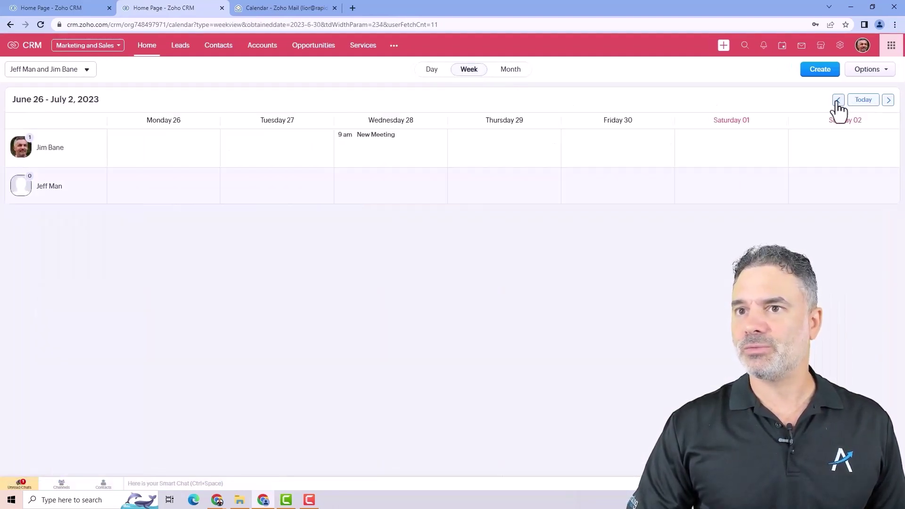
Review the Wednesday 9 am New Meeting details, then close them.
mouse_move(380, 144)
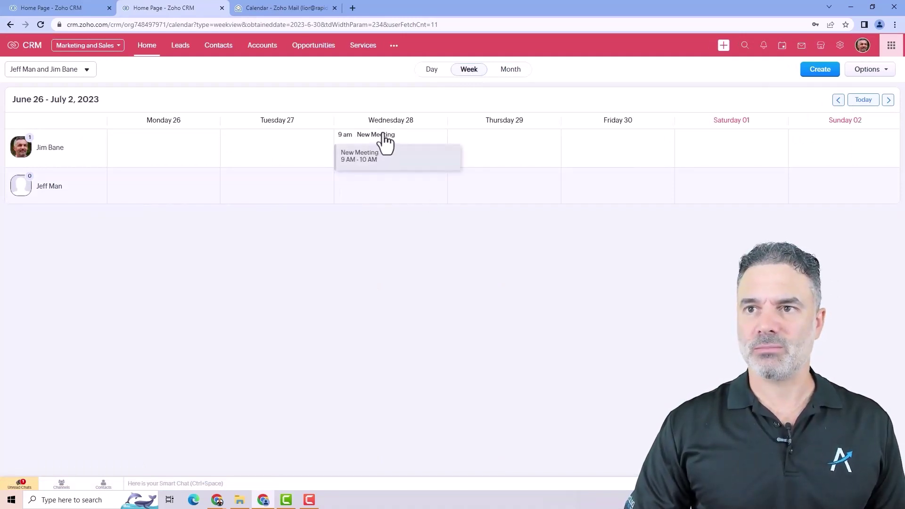
left_click(384, 136)
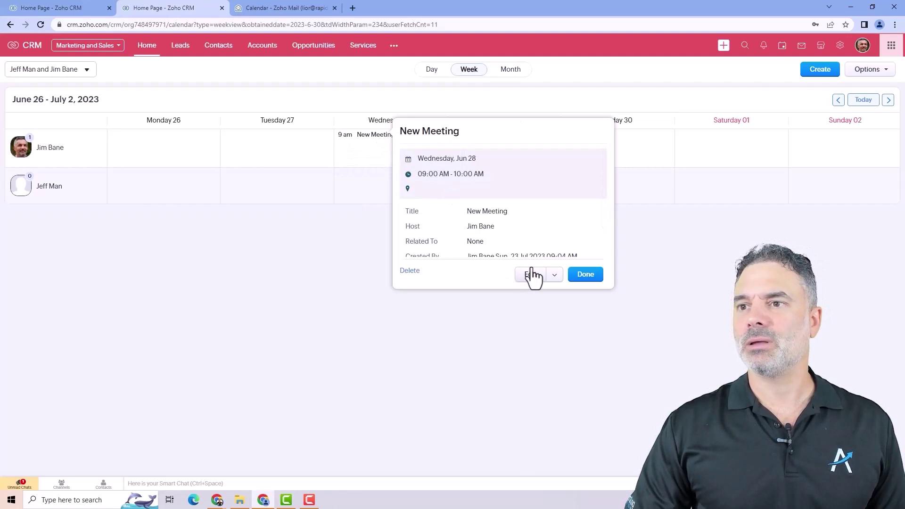
scroll(499, 222, "down", 2)
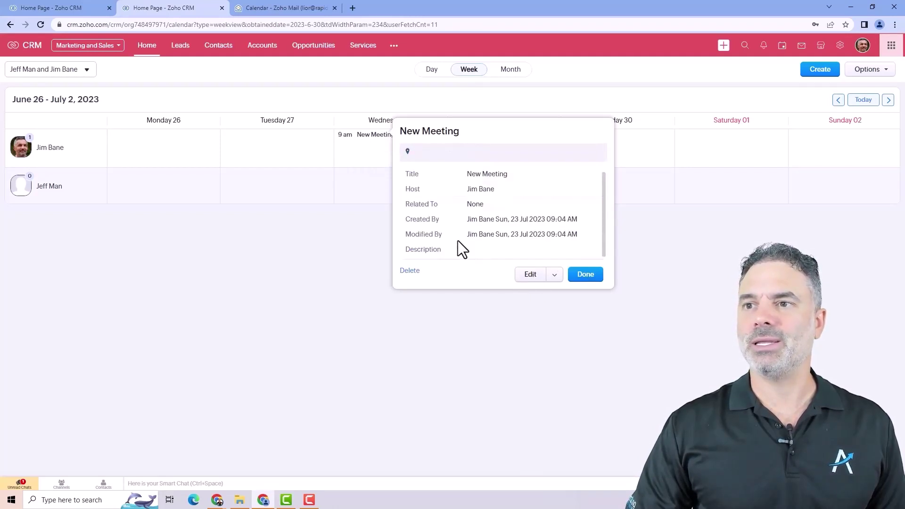
scroll(457, 240, "up", 2)
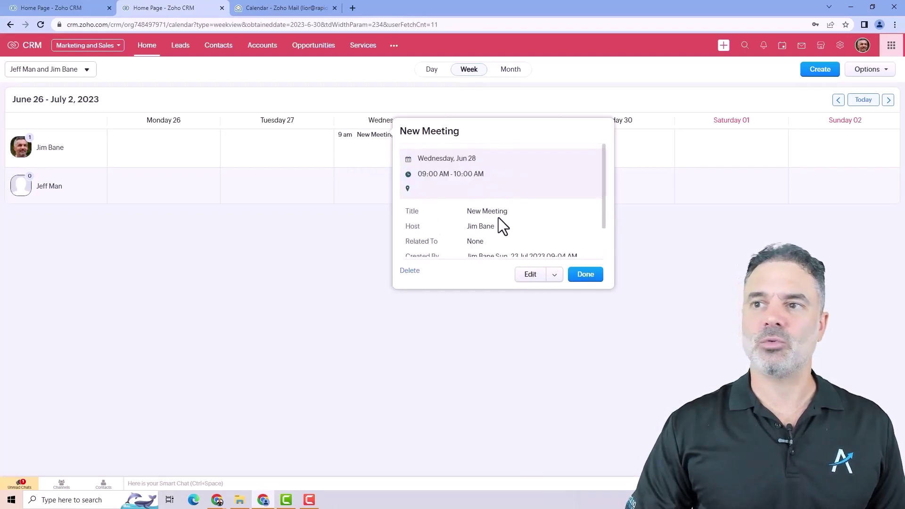
left_click(593, 275)
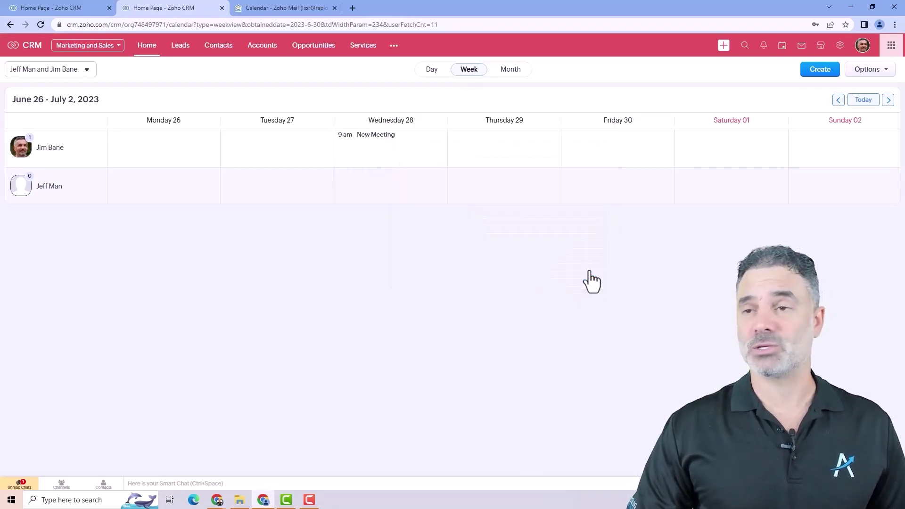
Show the user profile panel with the Zoho One subscription and help options.
left_click(862, 45)
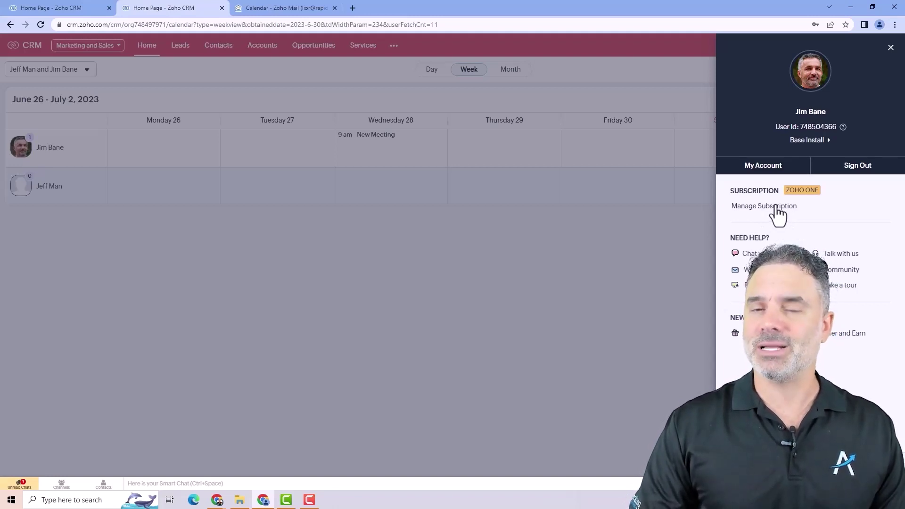
Close the profile panel and launch Zoho Books from the Zoho apps launcher.
left_click(695, 200)
left_click(891, 46)
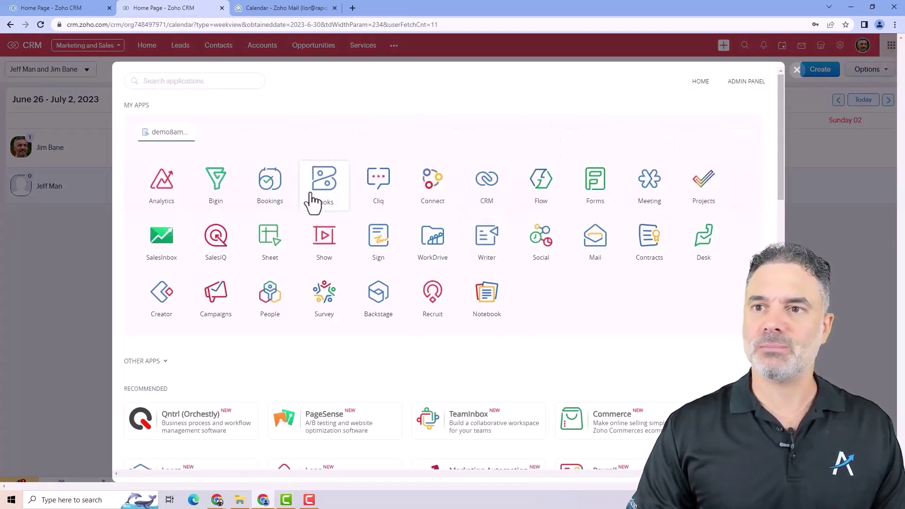
left_click(325, 189)
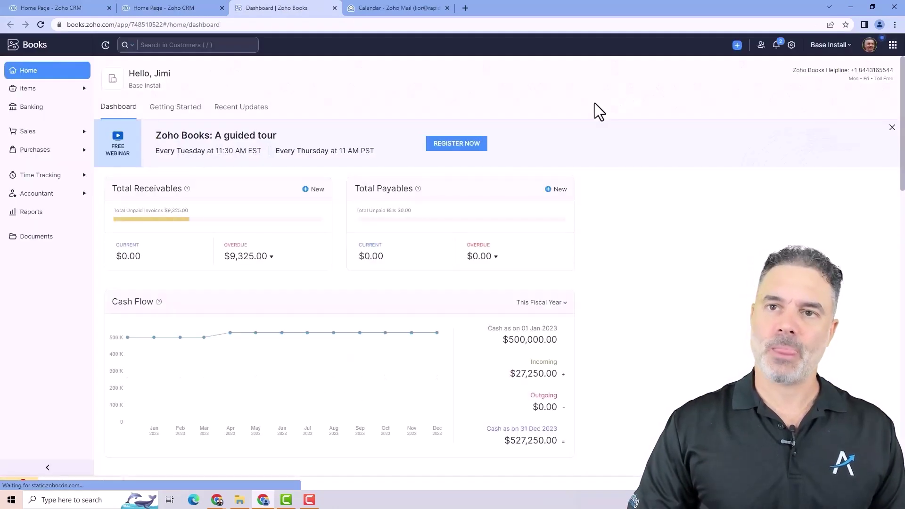
Close the Zoho Books tab and dismiss the Zoho apps list.
left_click(335, 8)
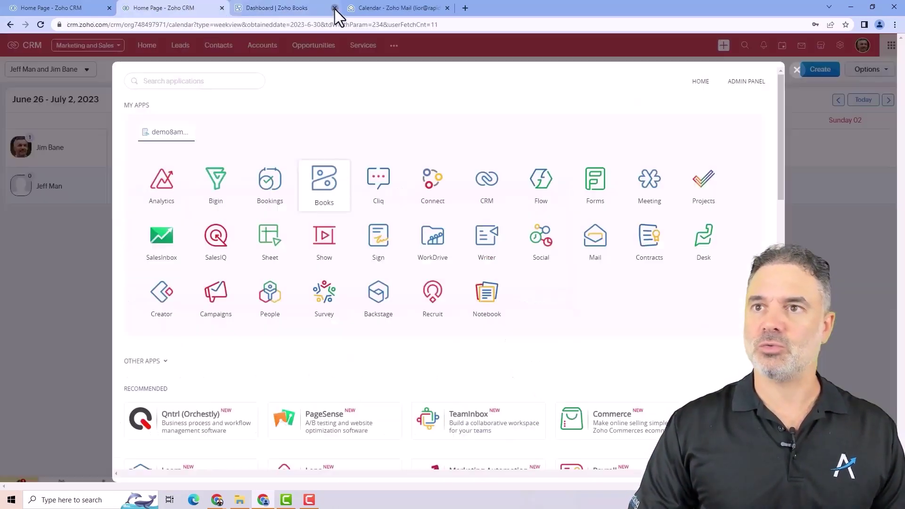
left_click(796, 70)
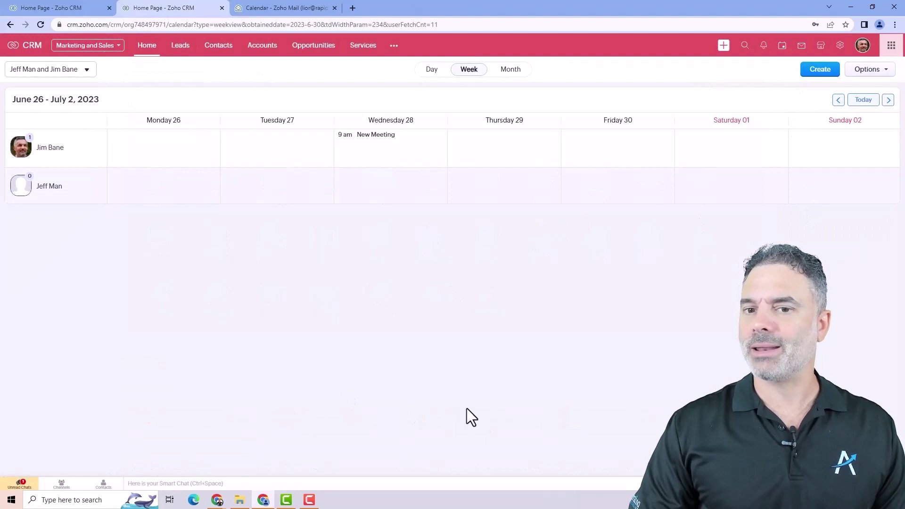
left_click(27, 487)
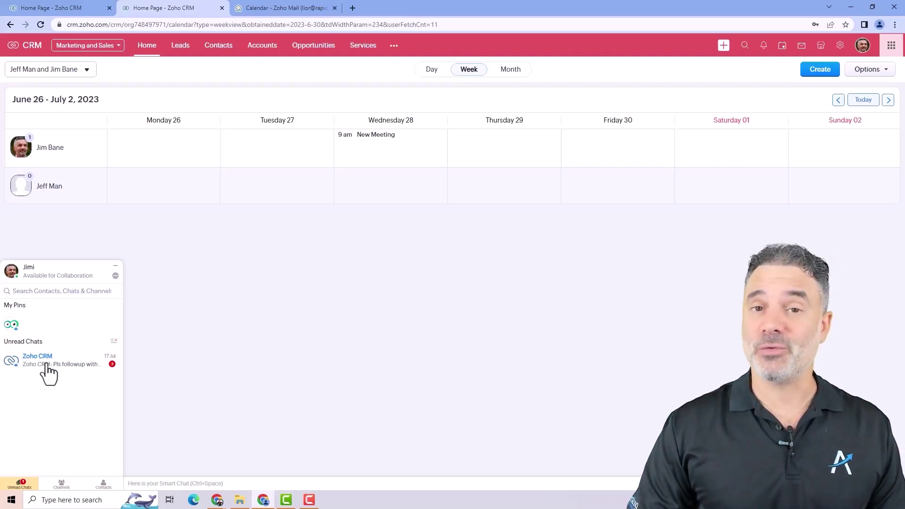
left_click(116, 270)
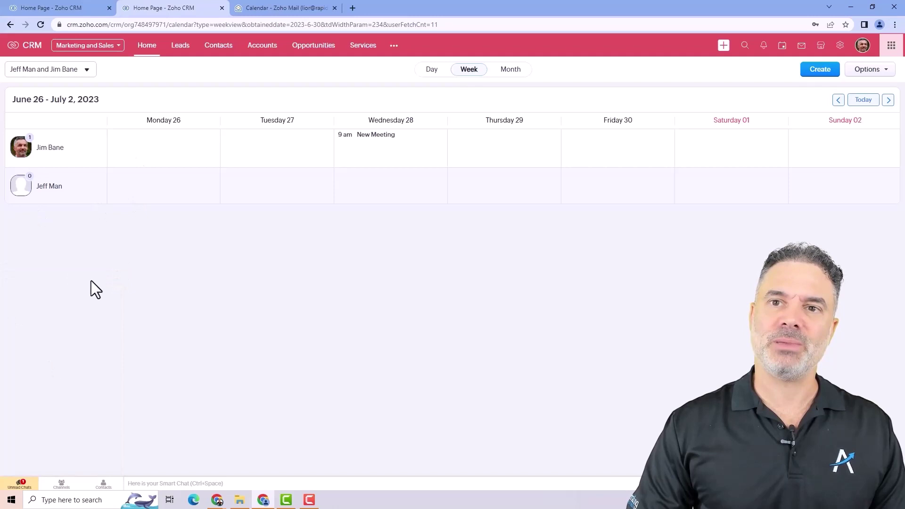
left_click(24, 484)
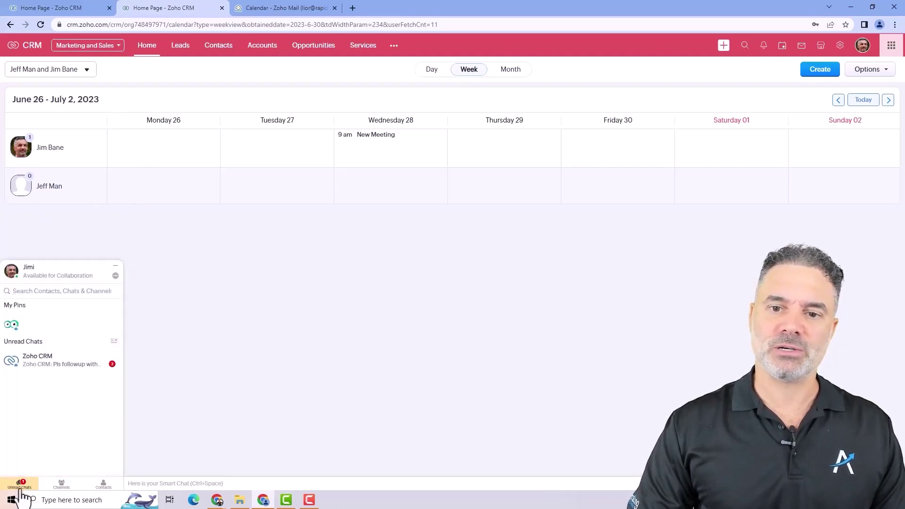
left_click(20, 488)
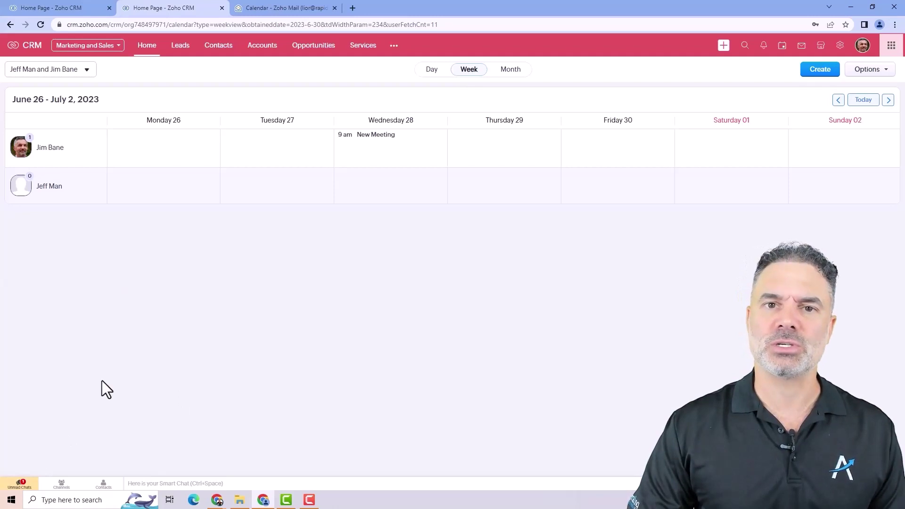
Open the Zoho CRM bot chat, type and clear a test message, then open My Assistant.
left_click(104, 486)
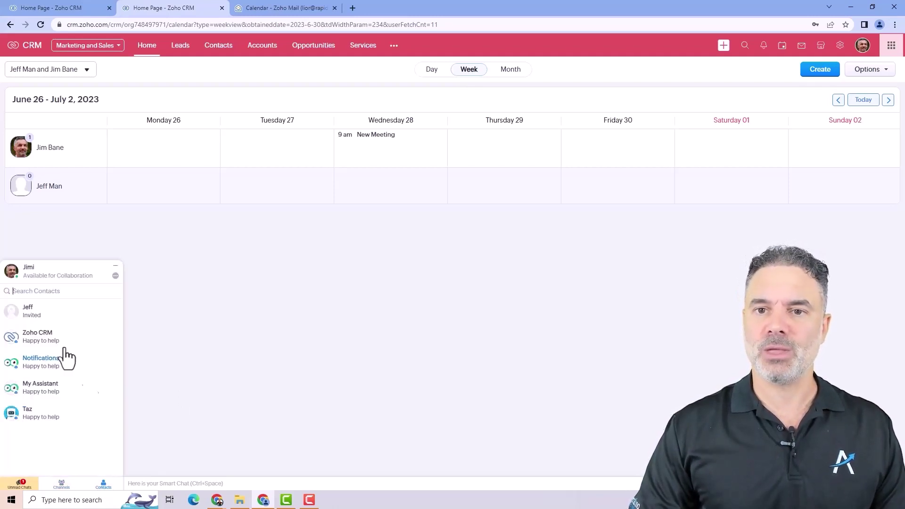
left_click(40, 341)
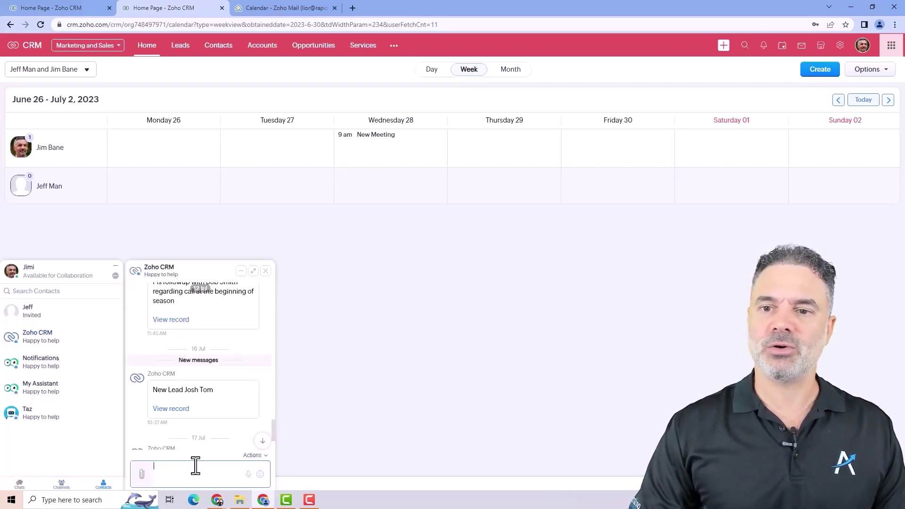
type("ewewqe")
key("ctrl+a")
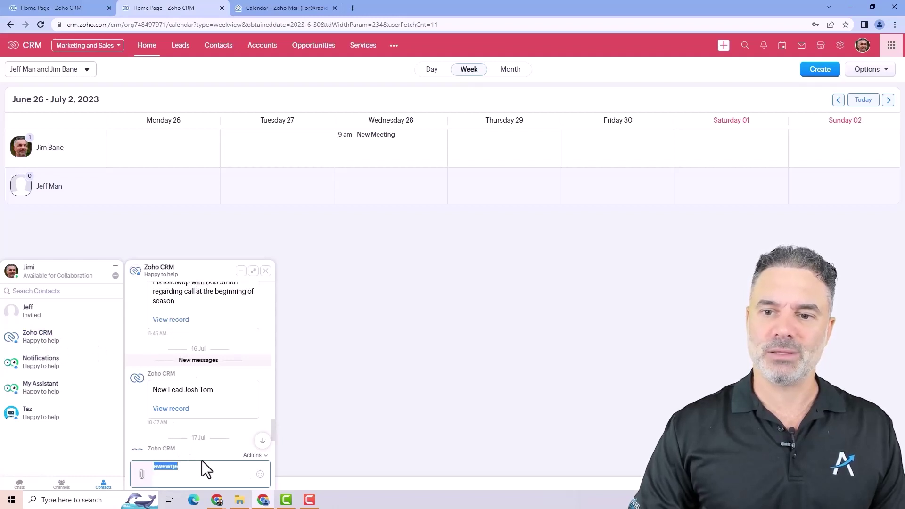
key("BackSpace")
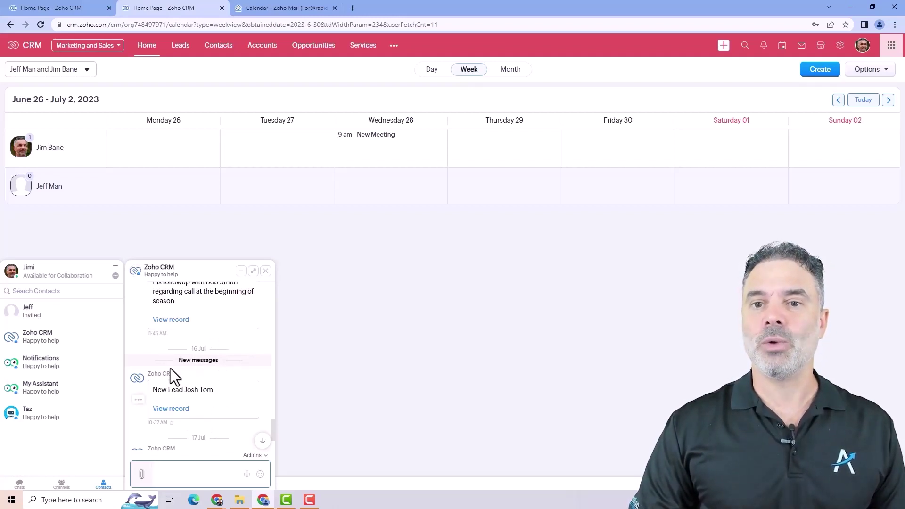
left_click(56, 397)
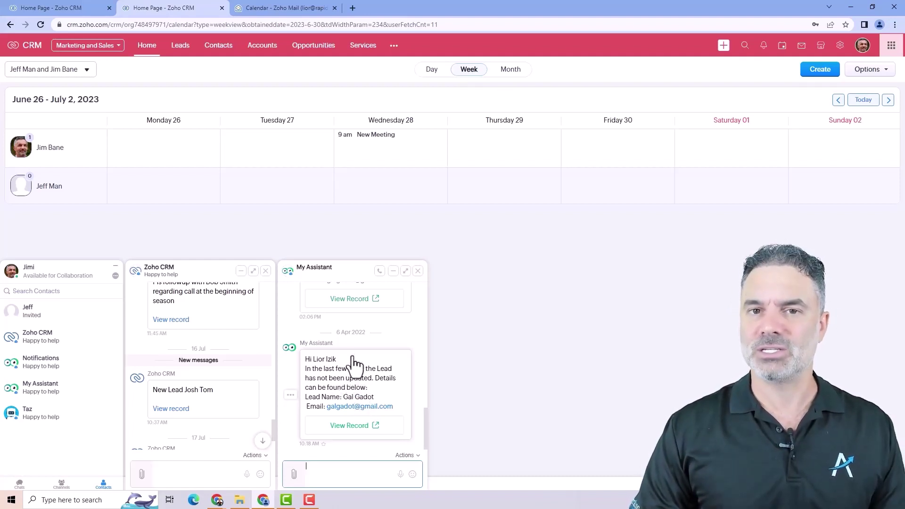
Close the chat channels and contacts panels, show online website visitors, and open a new browser tab.
left_click(61, 484)
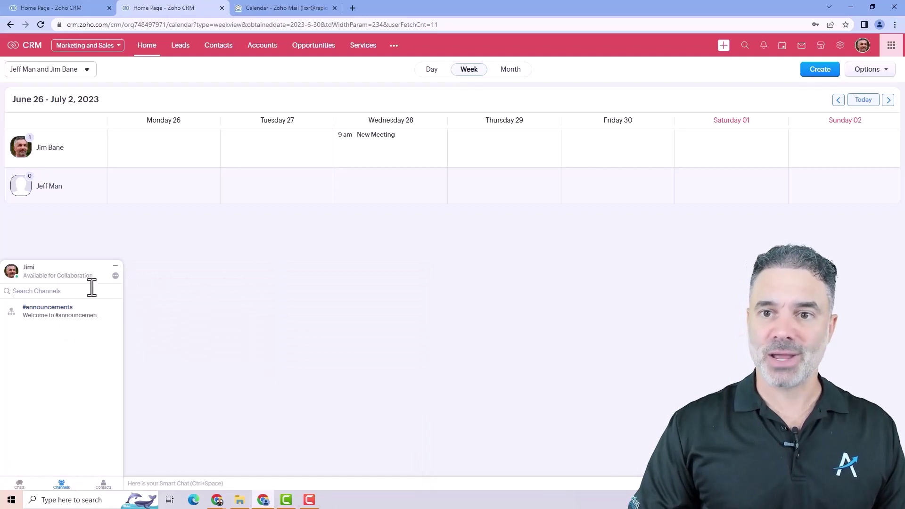
left_click(116, 268)
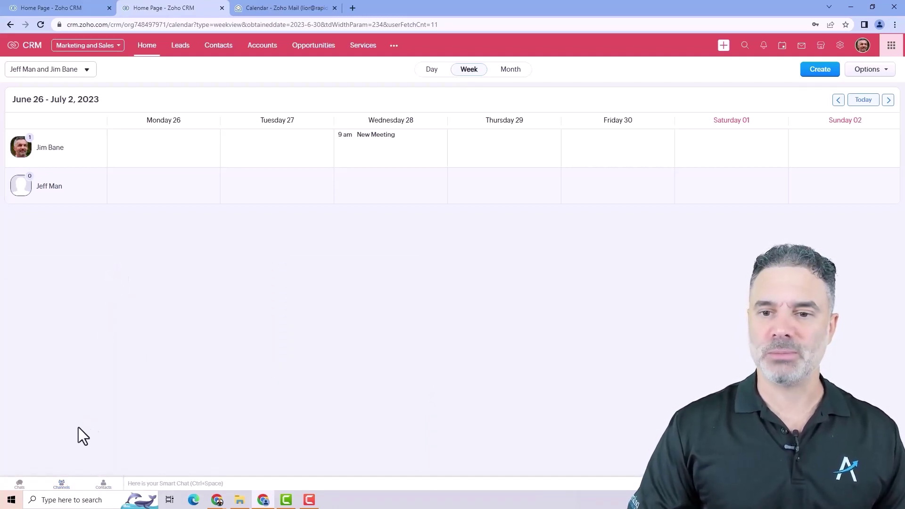
left_click(103, 486)
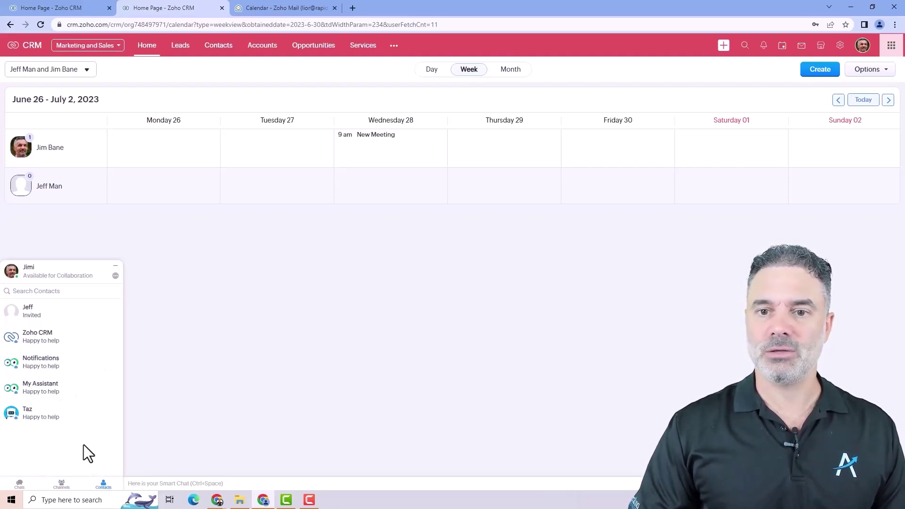
left_click(114, 270)
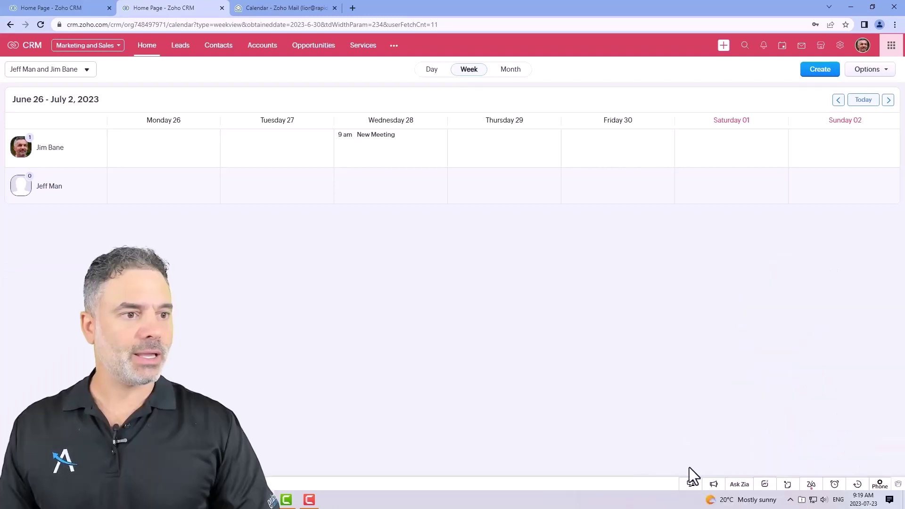
left_click(691, 486)
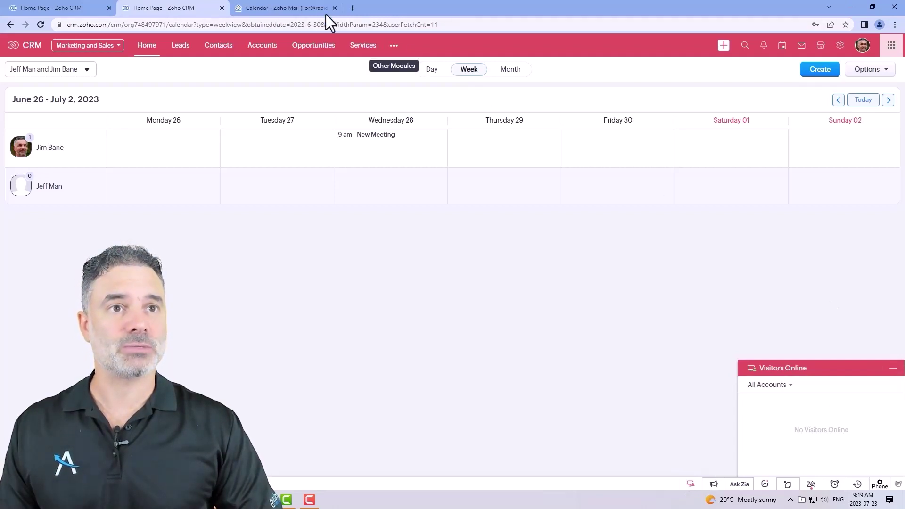
left_click(352, 8)
Load amazingbusinessresults.com in the new tab, then return to the Zoho CRM calendar tab.
type("amaz")
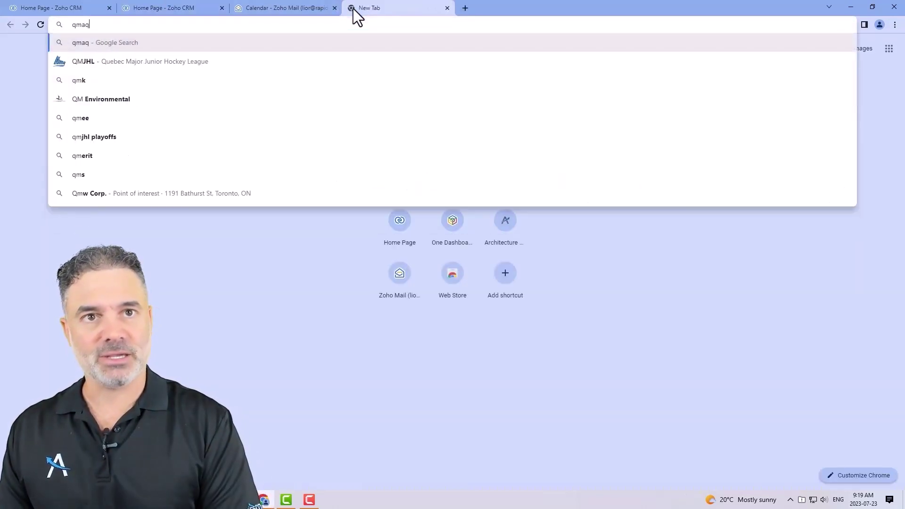
key("Escape")
type("ama")
key("Return")
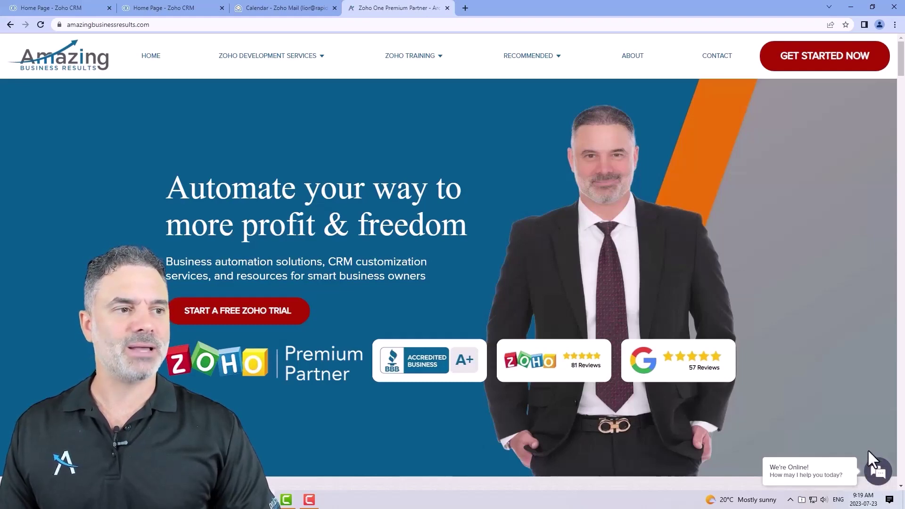
mouse_move(782, 469)
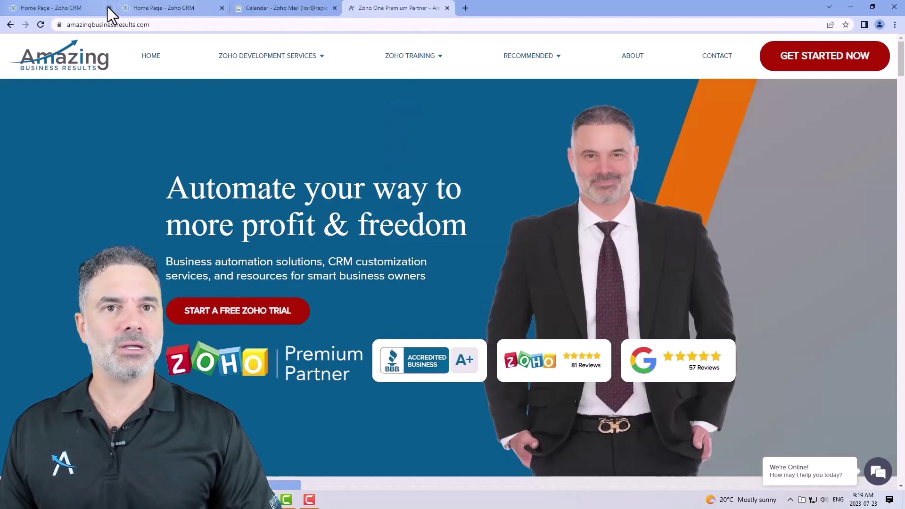
left_click(143, 7)
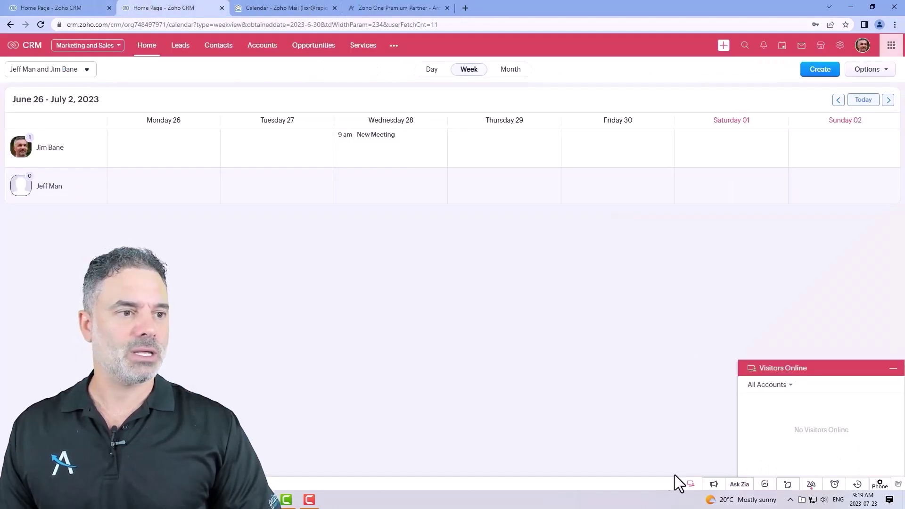
Close the Visitors Online panel to reveal the June 26 – July 2 week calendar.
left_click(714, 487)
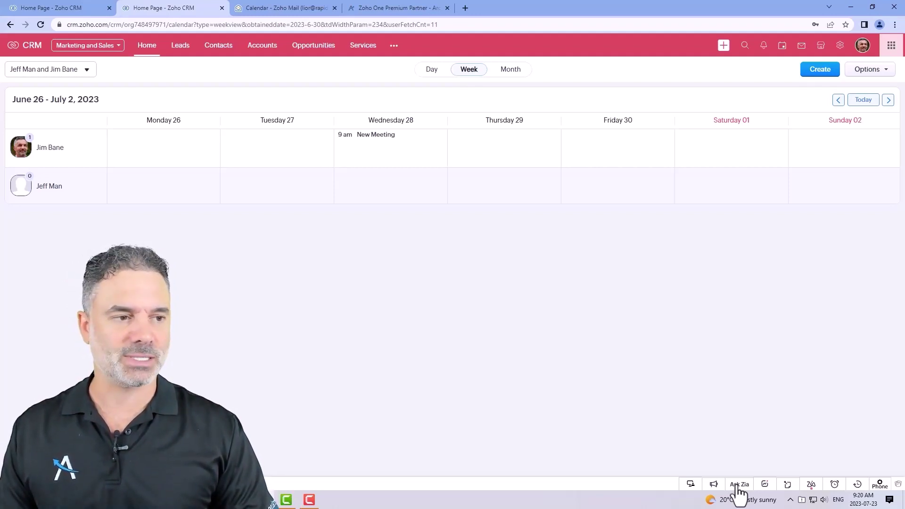
Ask Zia 'how many leads we had in the last 3 months', then close the chat after it answers 12.
left_click(739, 485)
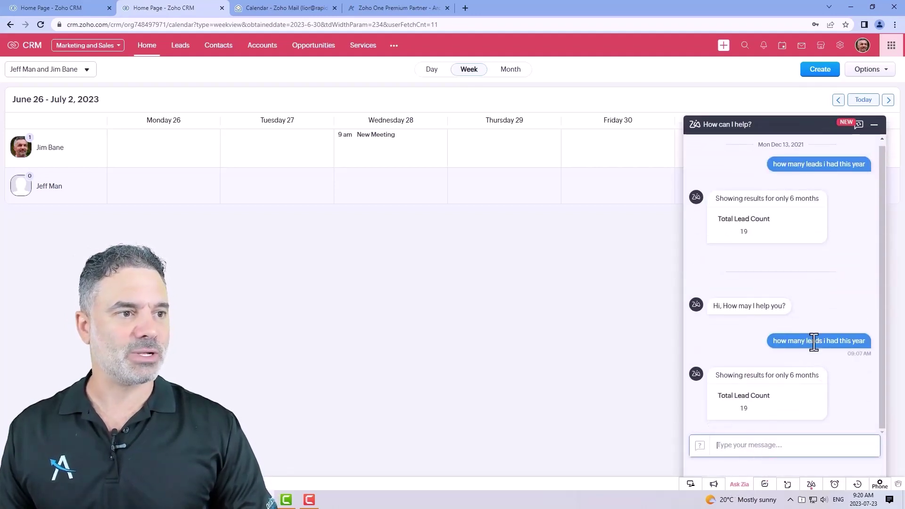
type("how many")
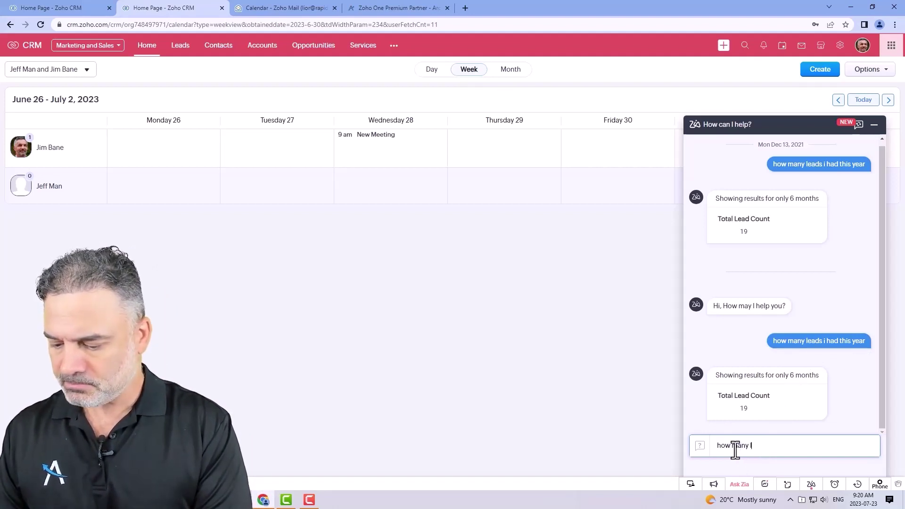
type(" leads we had")
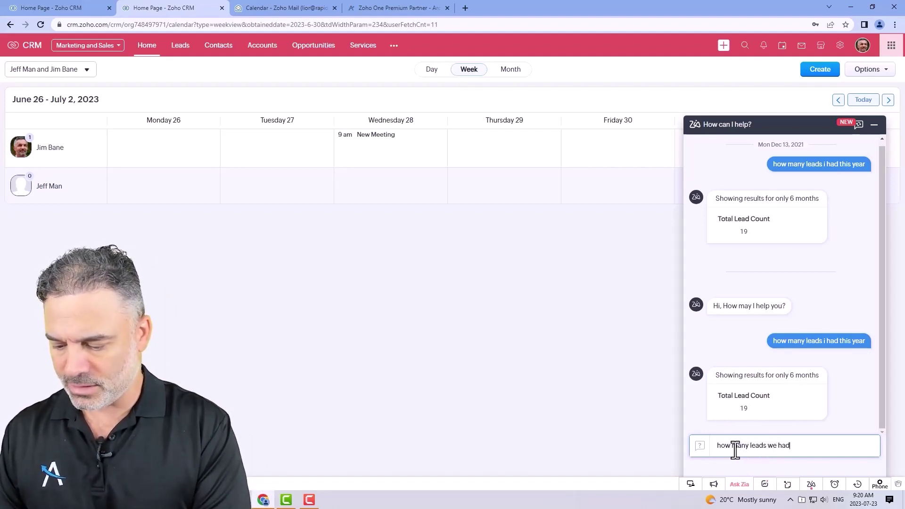
type(" in the last 3 months")
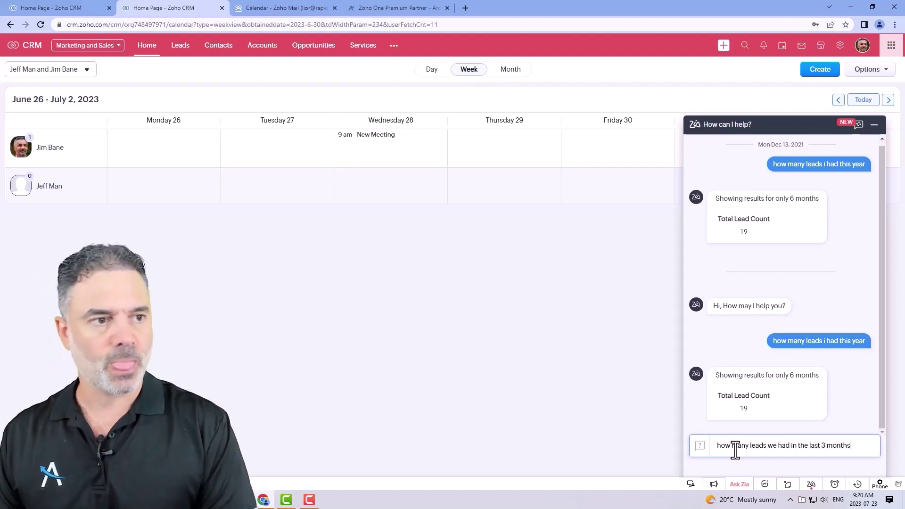
key("Return")
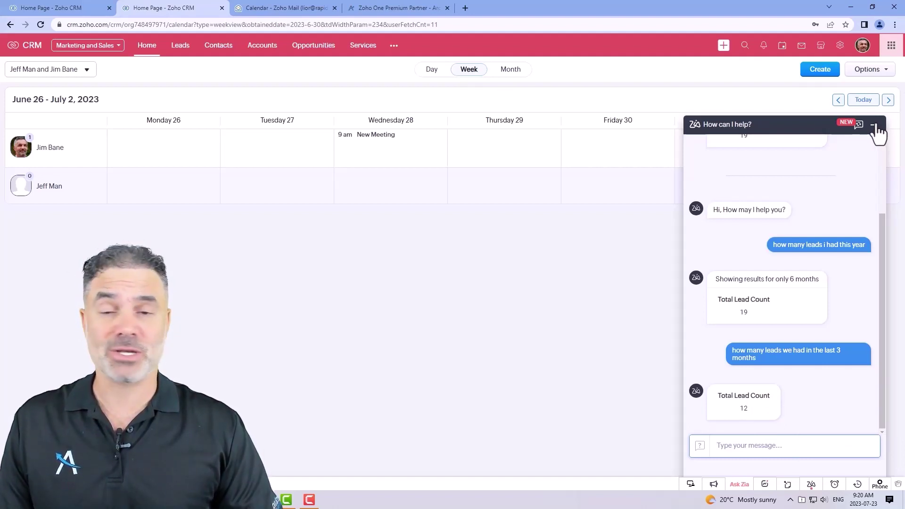
left_click(873, 126)
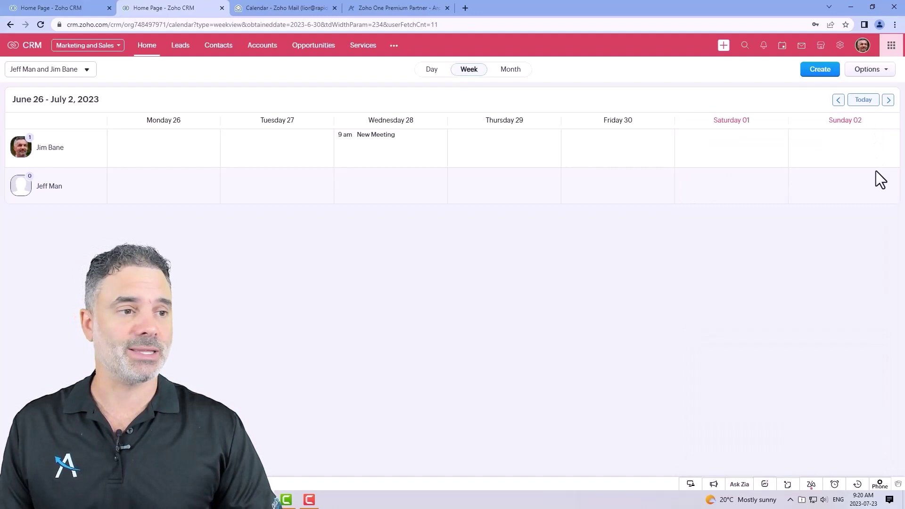
Enlarge the sticky note, add the text 'er', and close it.
left_click(787, 487)
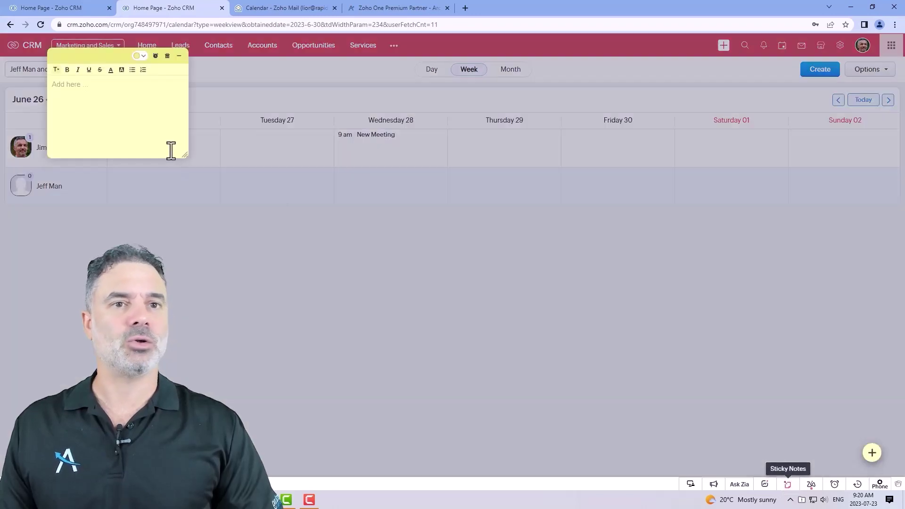
left_click_drag(182, 152, 389, 272)
type("erew")
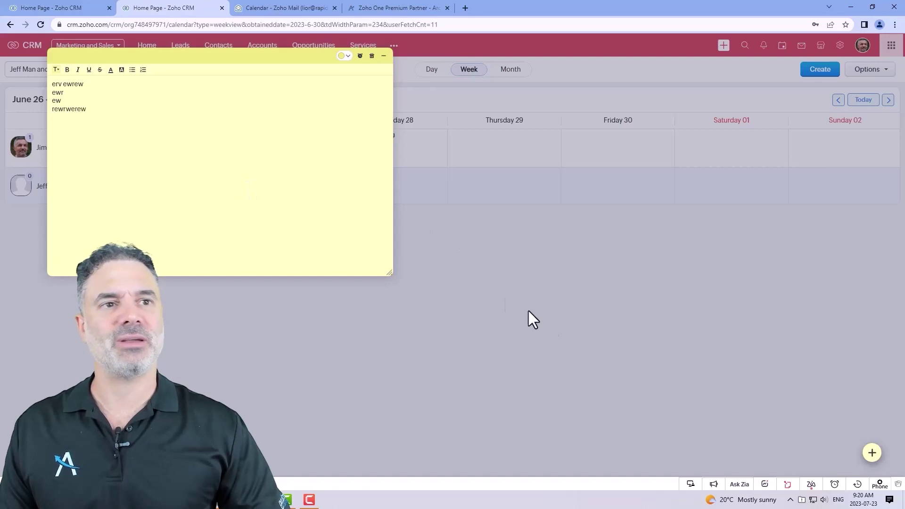
left_click(611, 248)
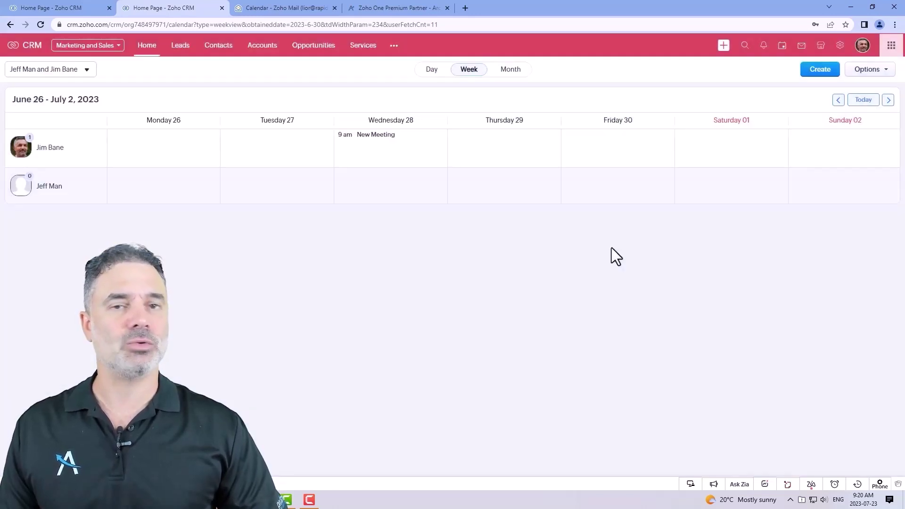
Reopen the sticky note, delete all of its text, and close it.
left_click(787, 484)
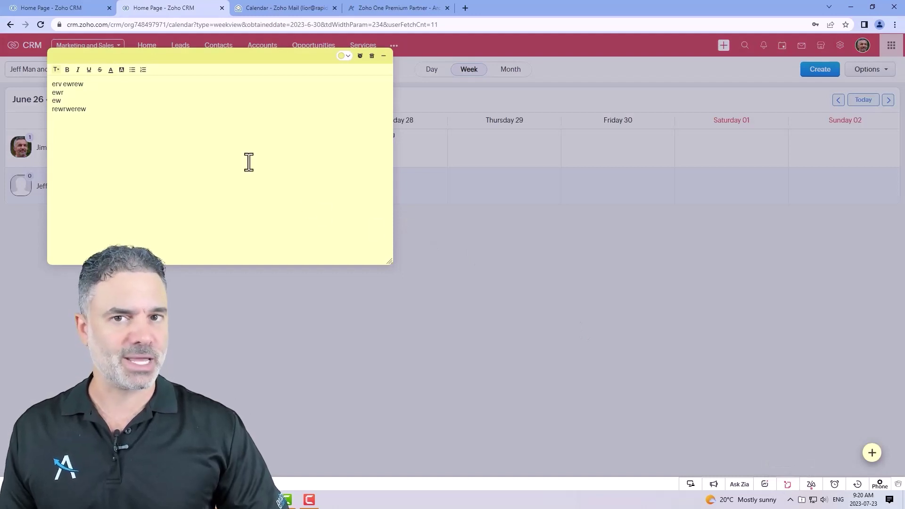
left_click(158, 140)
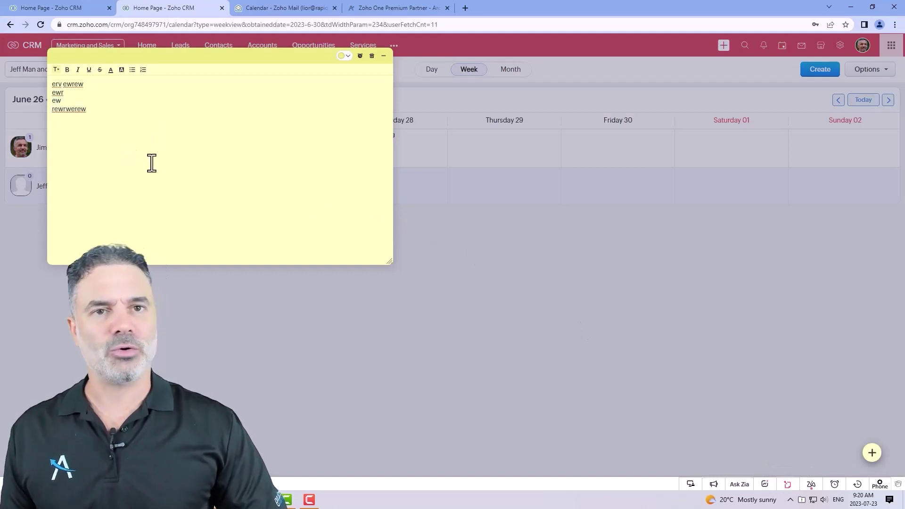
key("ctrl+a")
key("BackSpace")
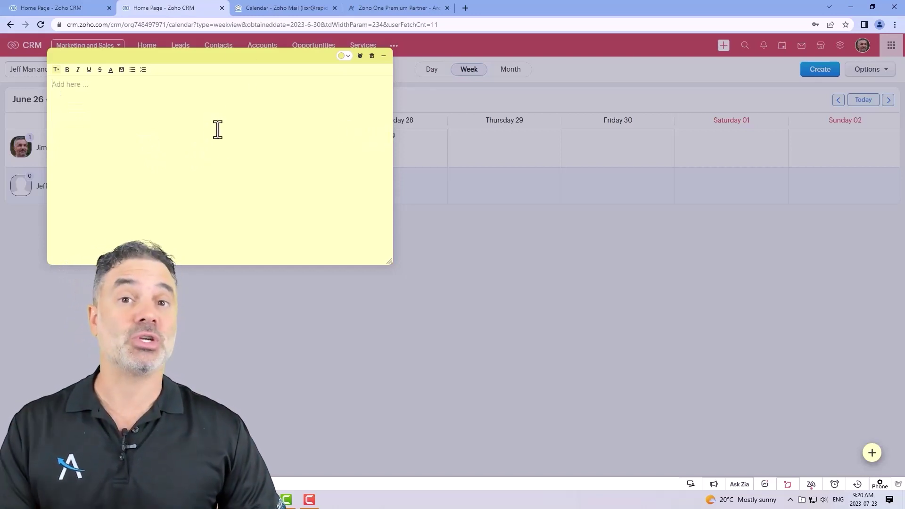
left_click(577, 308)
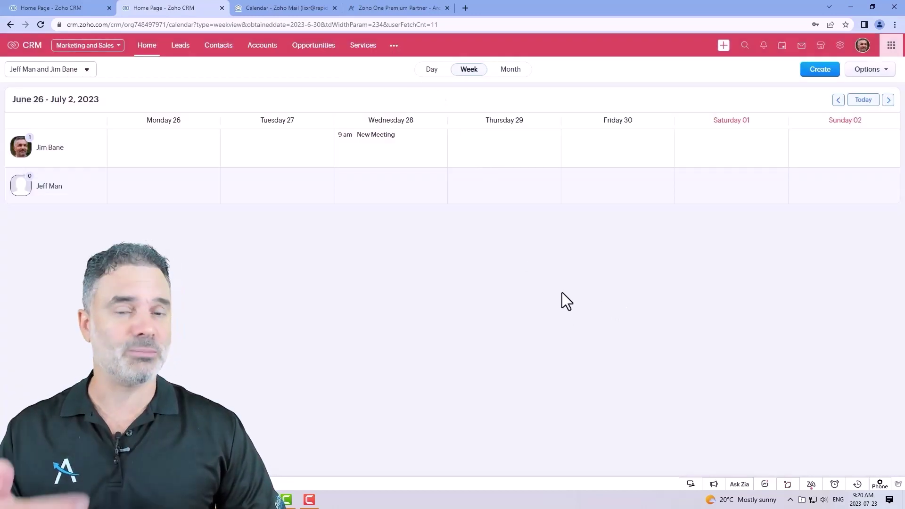
Check Zia's anomaly notifications, then show the Recent Items list of viewed records.
left_click(812, 485)
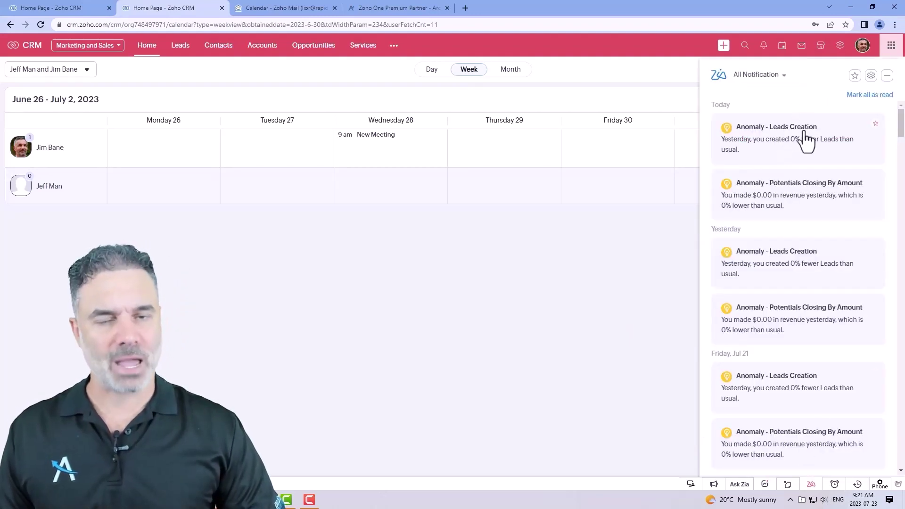
left_click(887, 77)
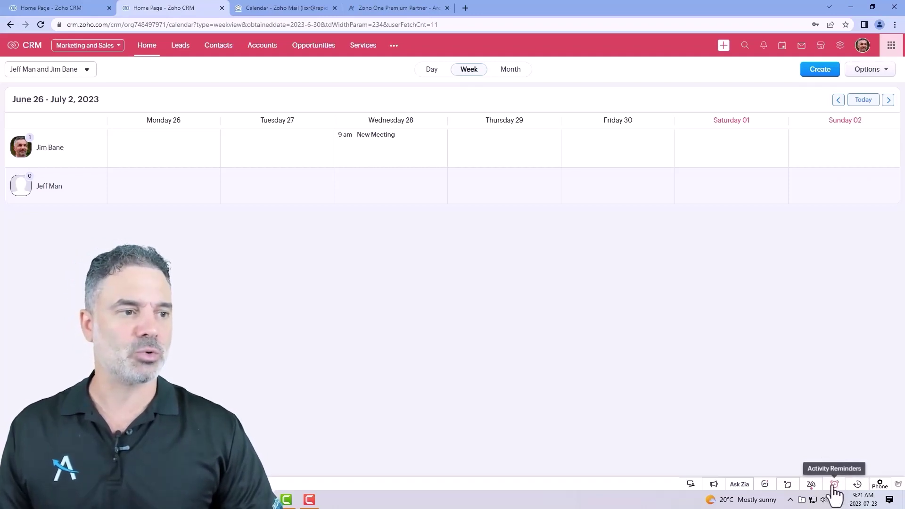
left_click(858, 488)
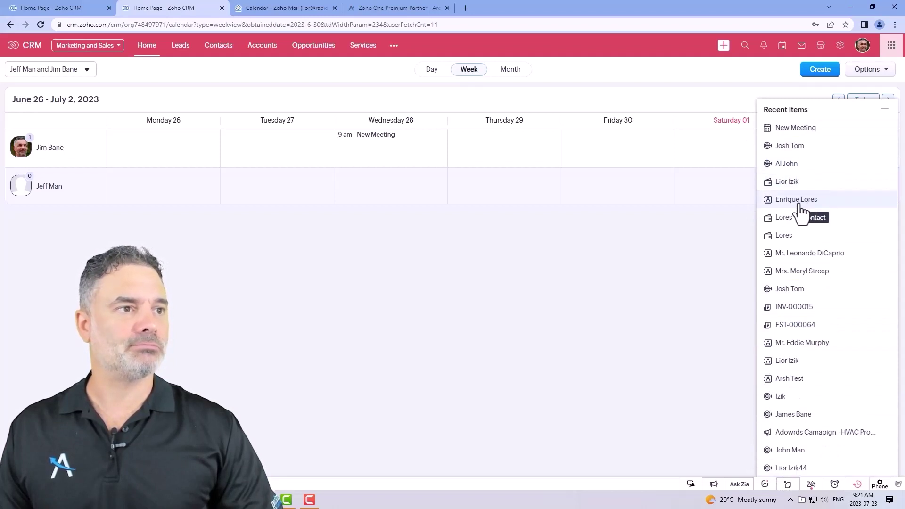
Open the lead record from Recent Items, then reopen and dismiss the Recent Items list.
left_click(797, 147)
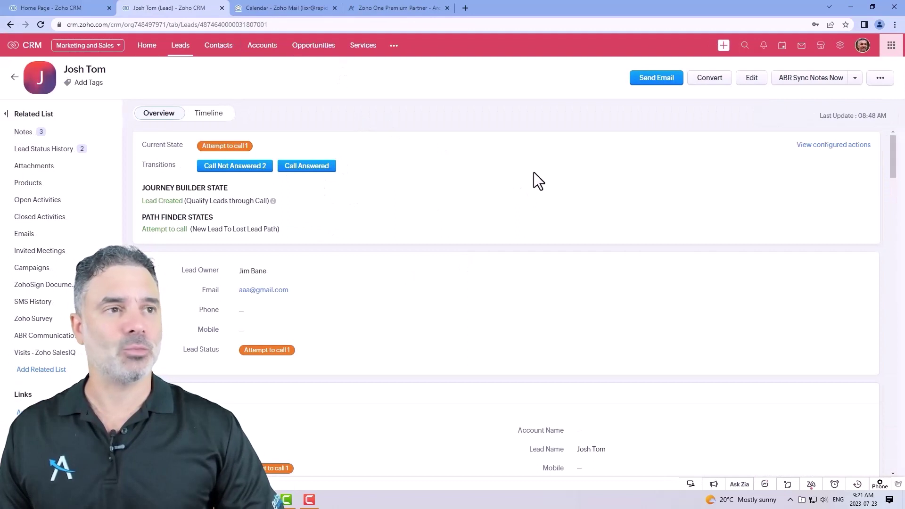
left_click(858, 484)
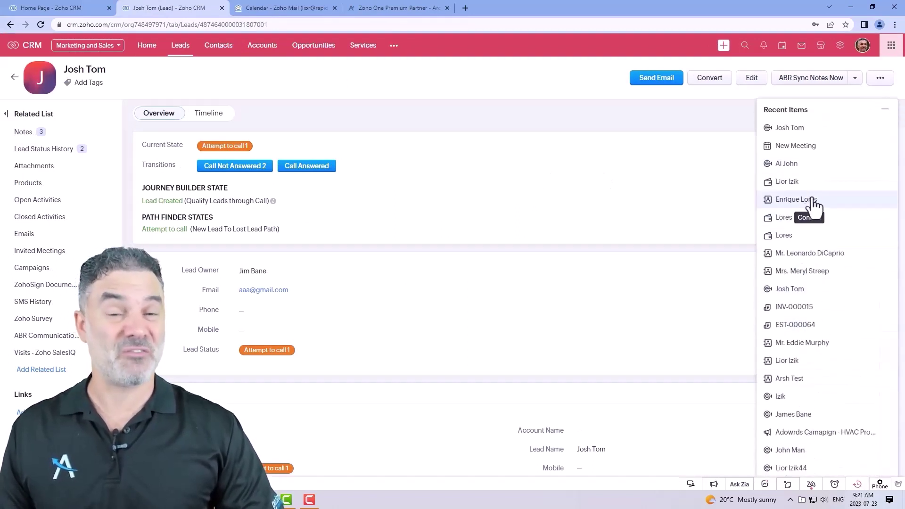
left_click(590, 196)
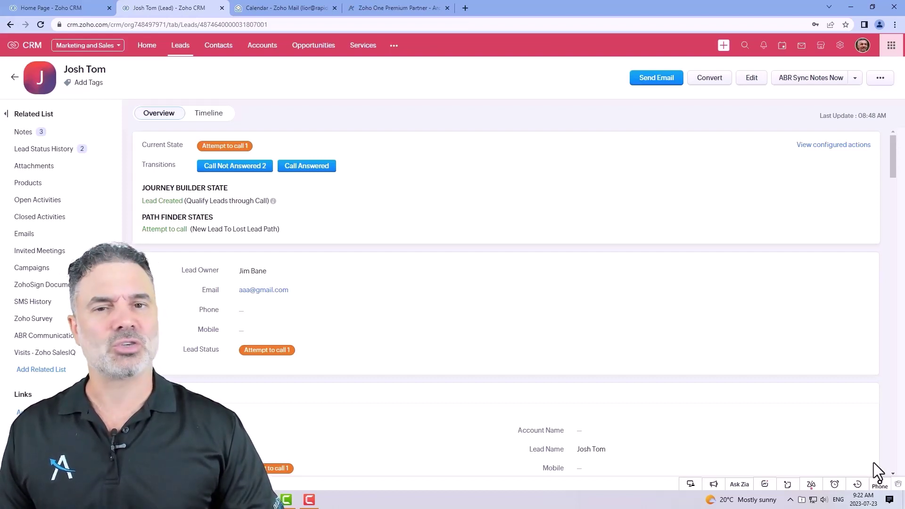
mouse_move(556, 224)
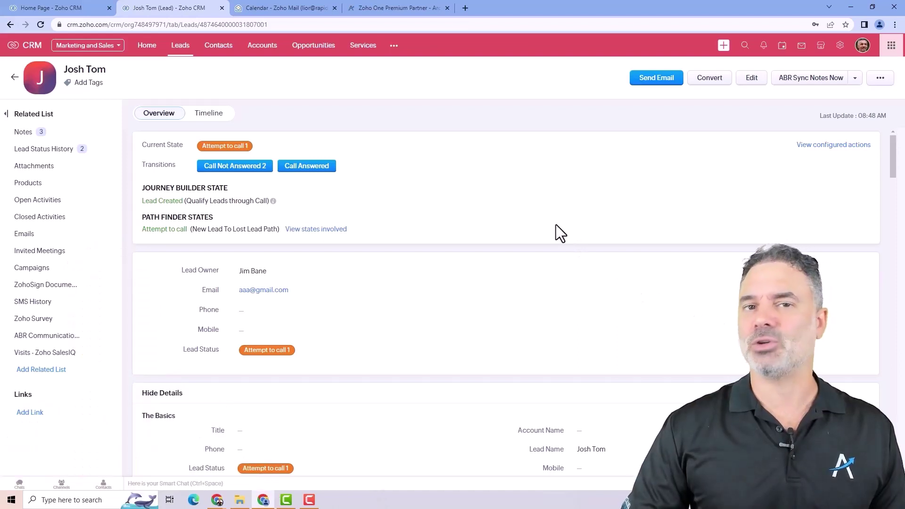